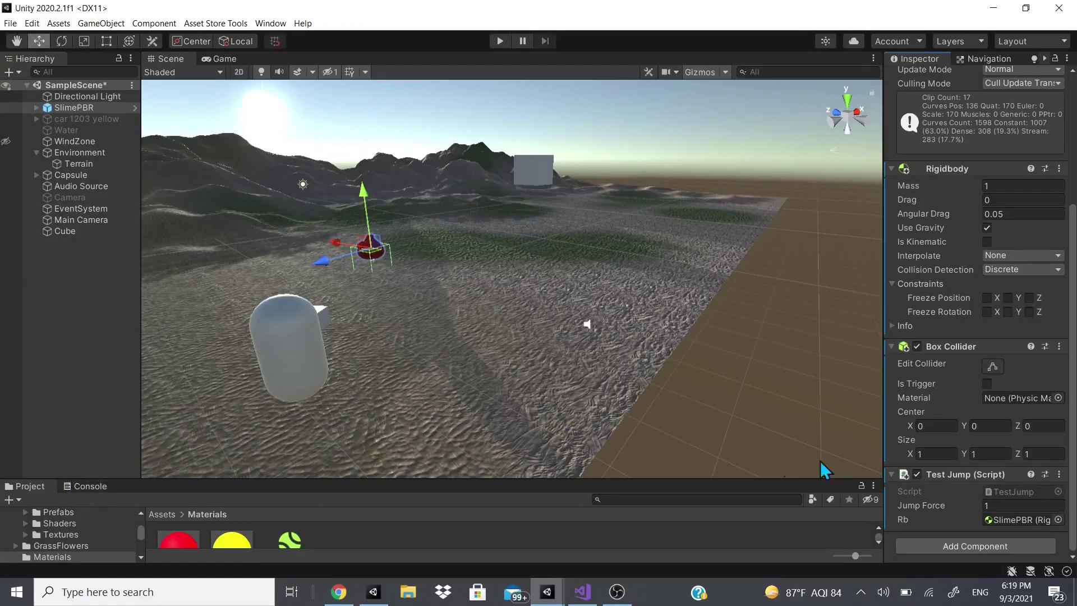
Delete the Cube object from the scene.
left_click(77, 232)
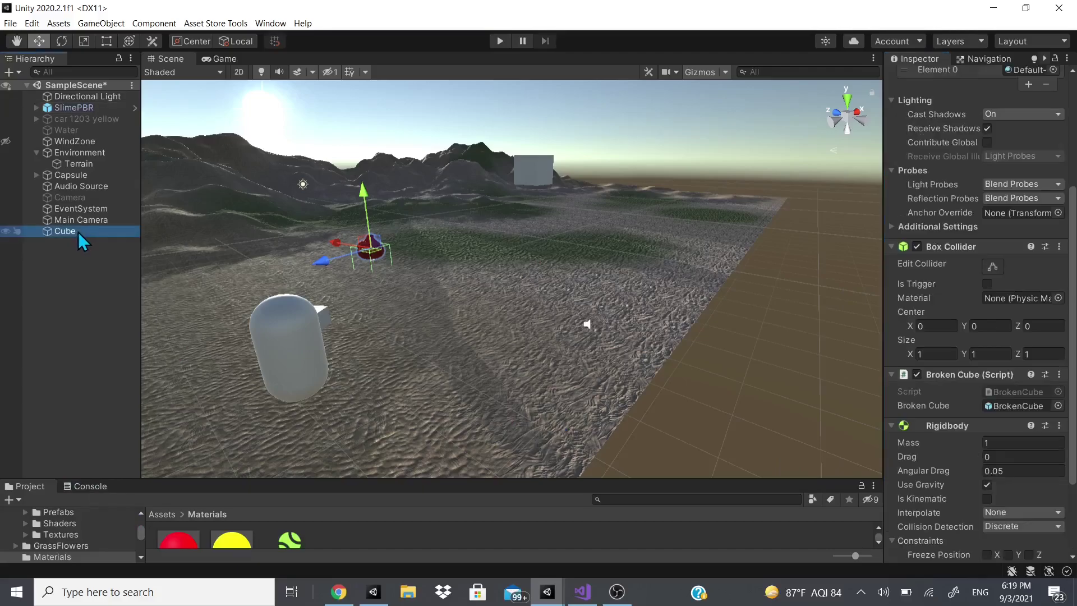
right_click(79, 231)
left_click(130, 325)
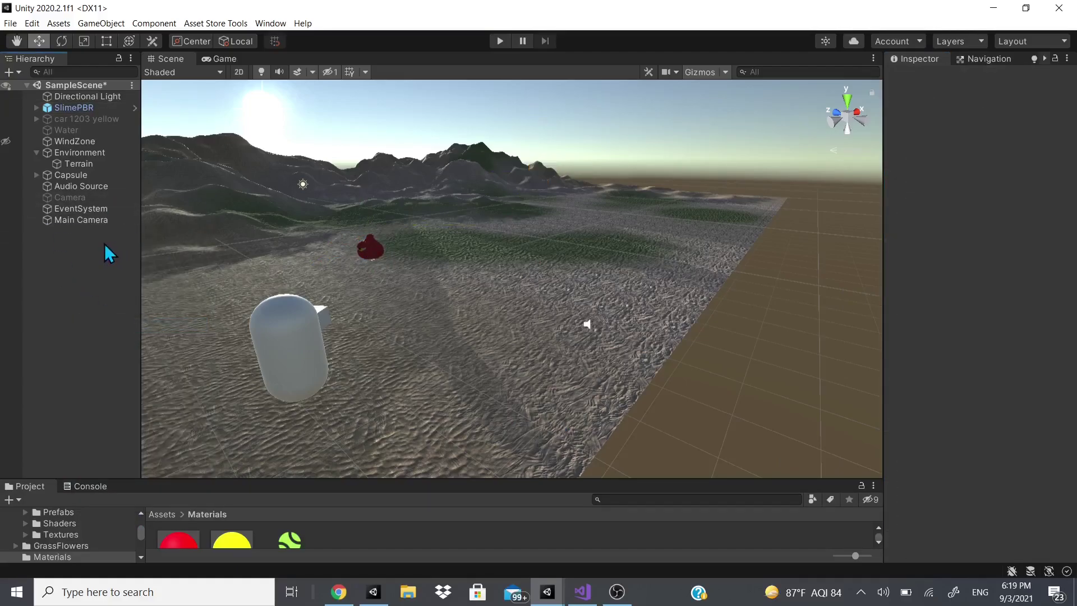
right_click(60, 291)
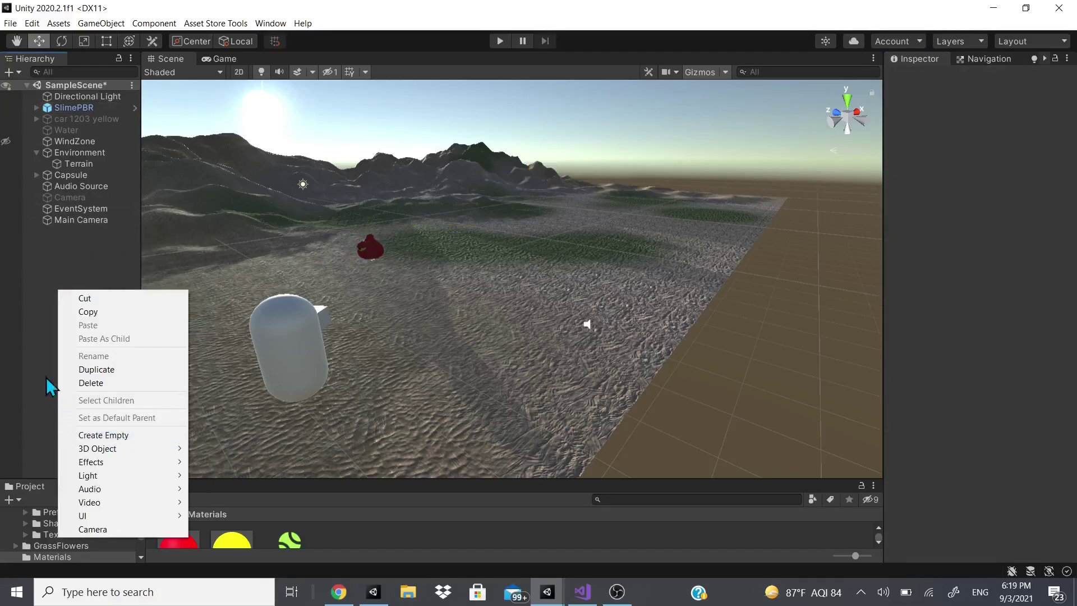
left_click(334, 481)
Enlarge the asset browser, browse to the rock prefabs of Rocks and Boulders 2, and open the Rock1LOD_grup1 prefab for inspection.
left_click_drag(330, 480, 330, 374)
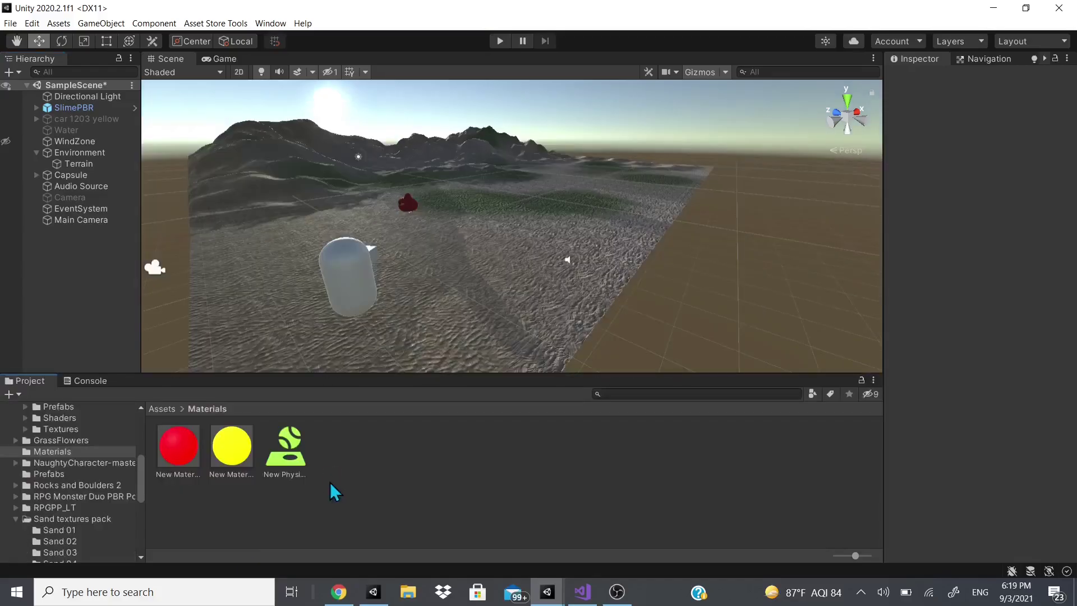
left_click(182, 410)
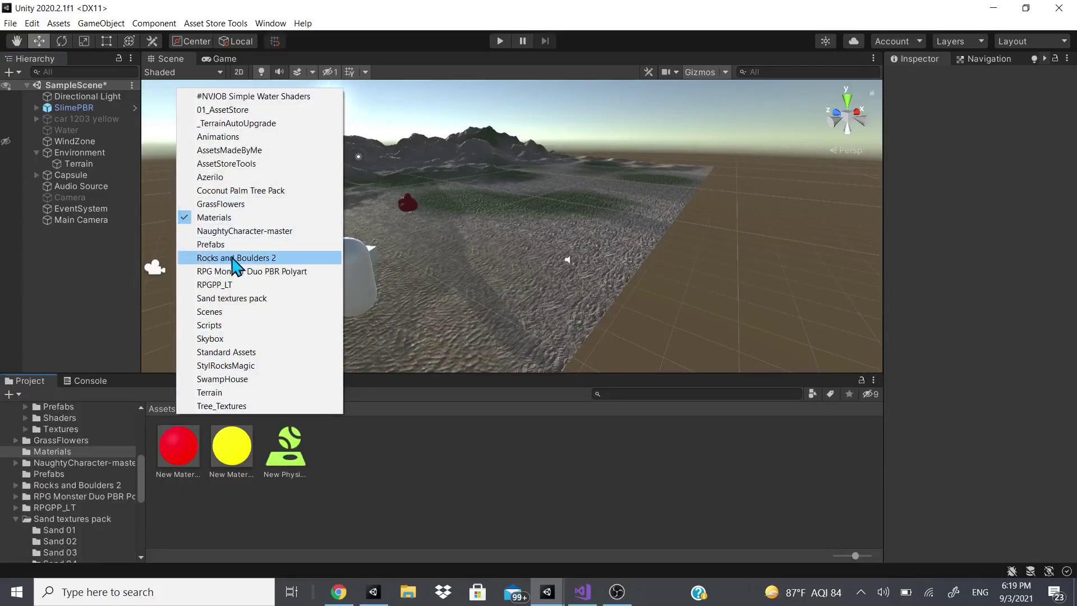
left_click(220, 260)
double_click(177, 447)
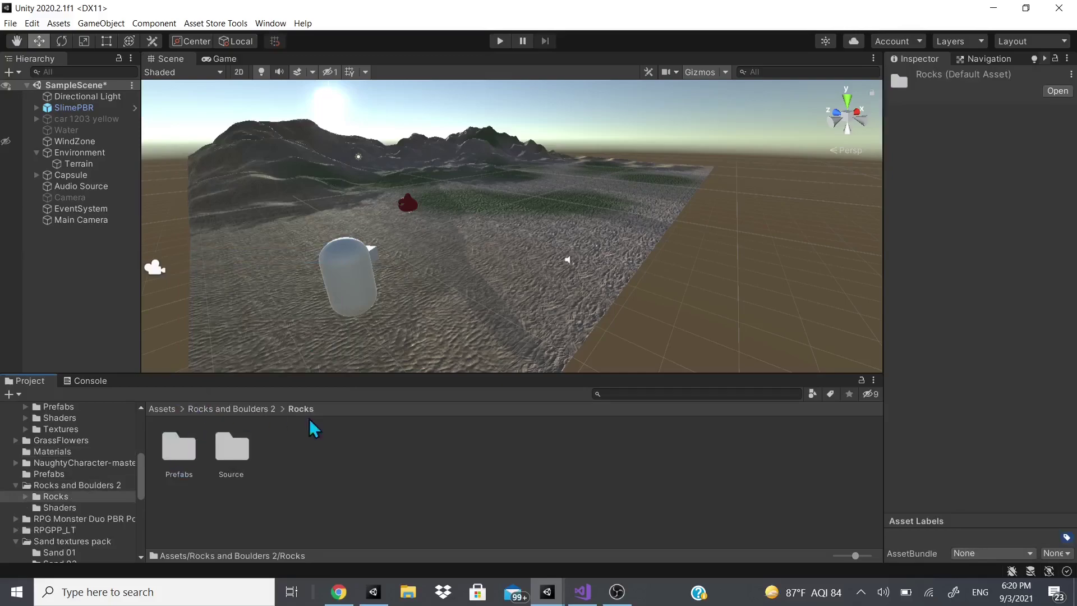
left_click(185, 458)
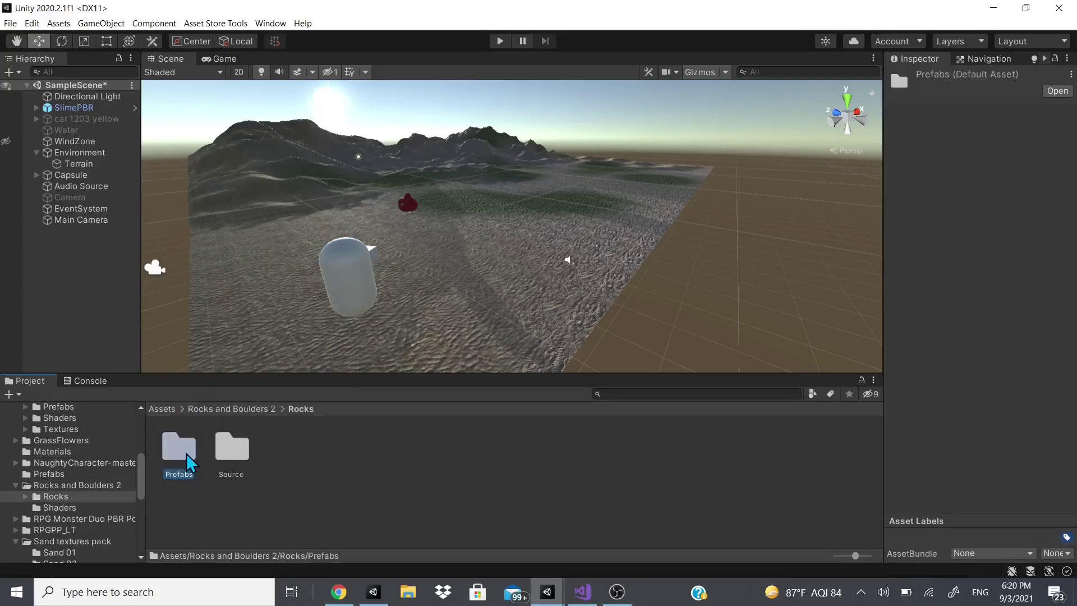
double_click(178, 447)
double_click(178, 447)
left_click(726, 449)
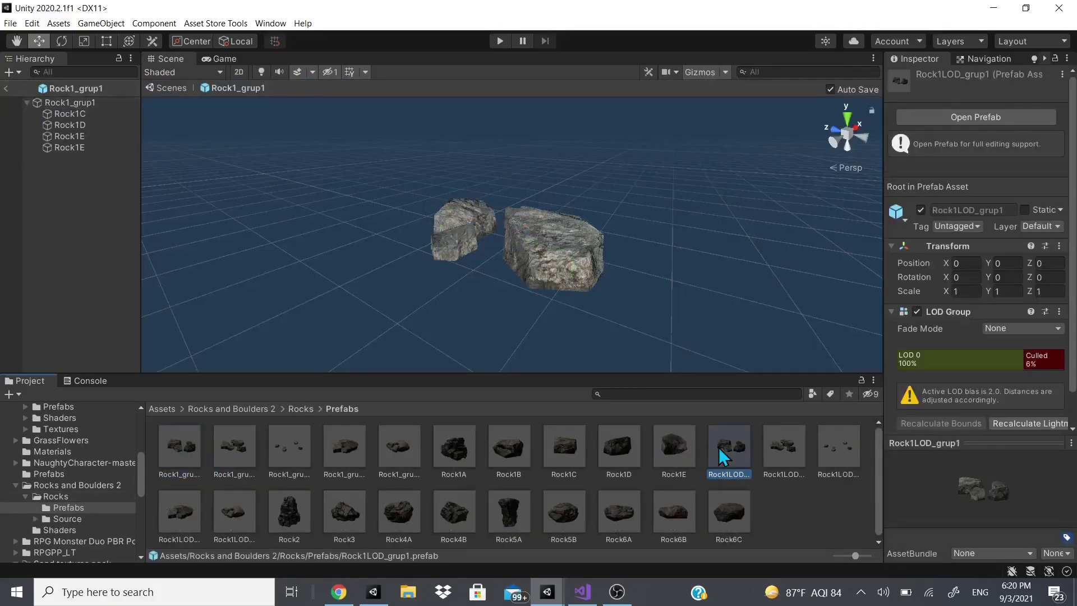
double_click(718, 446)
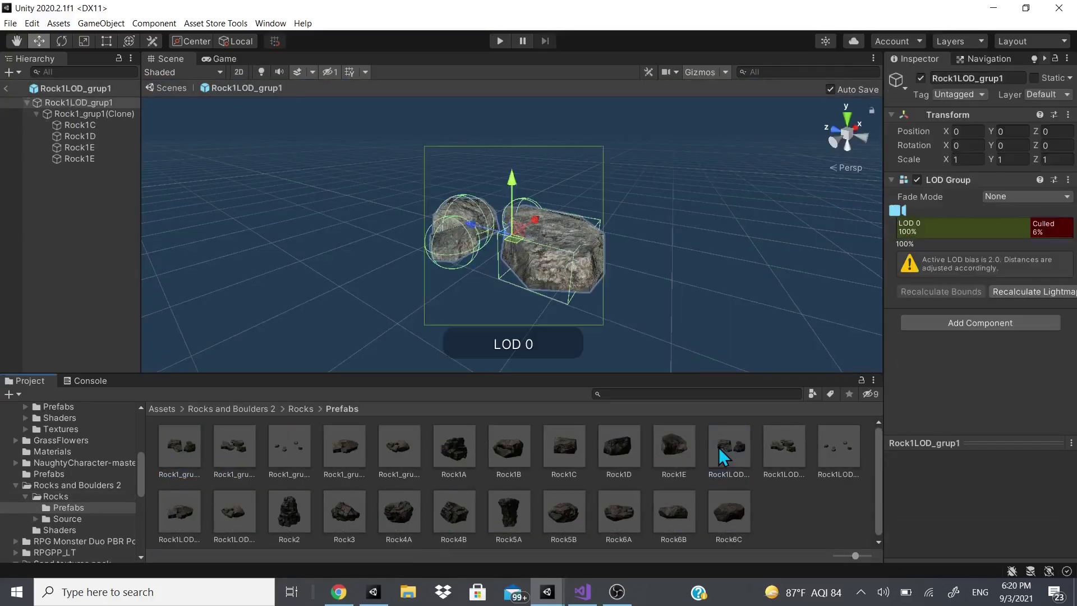
Return from the prefab to the scene and look through the source models of the Rocks and Boulders 2 pack.
left_click(7, 89)
left_click(304, 410)
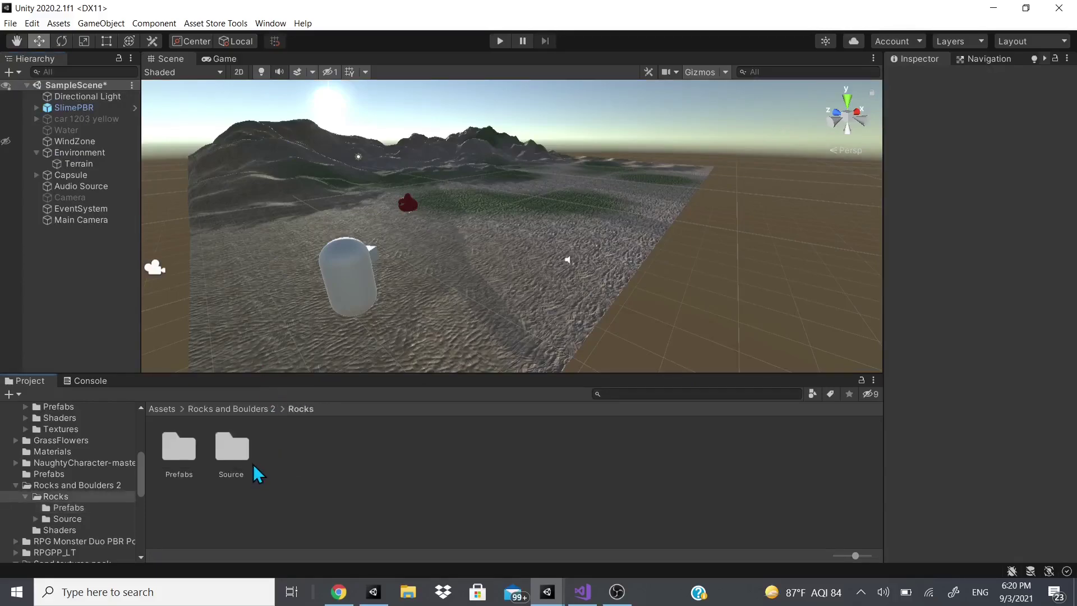
double_click(247, 466)
double_click(222, 462)
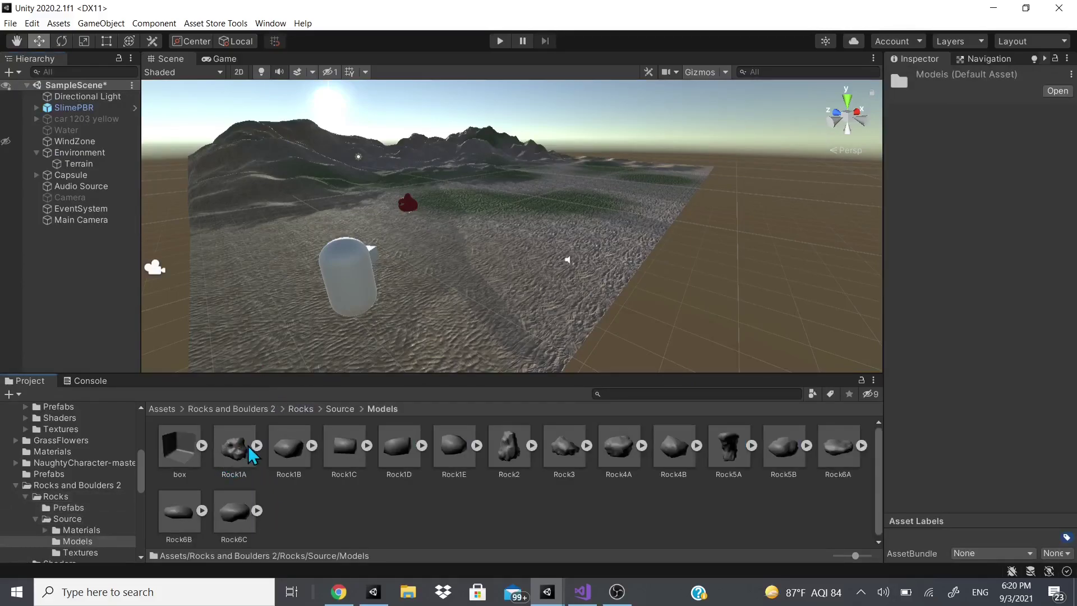
left_click(339, 410)
left_click(283, 409)
Look at the 3D models of the StylRocksMagic pack, and open its StylRocksMagic_Prefabs folder.
left_click(185, 409)
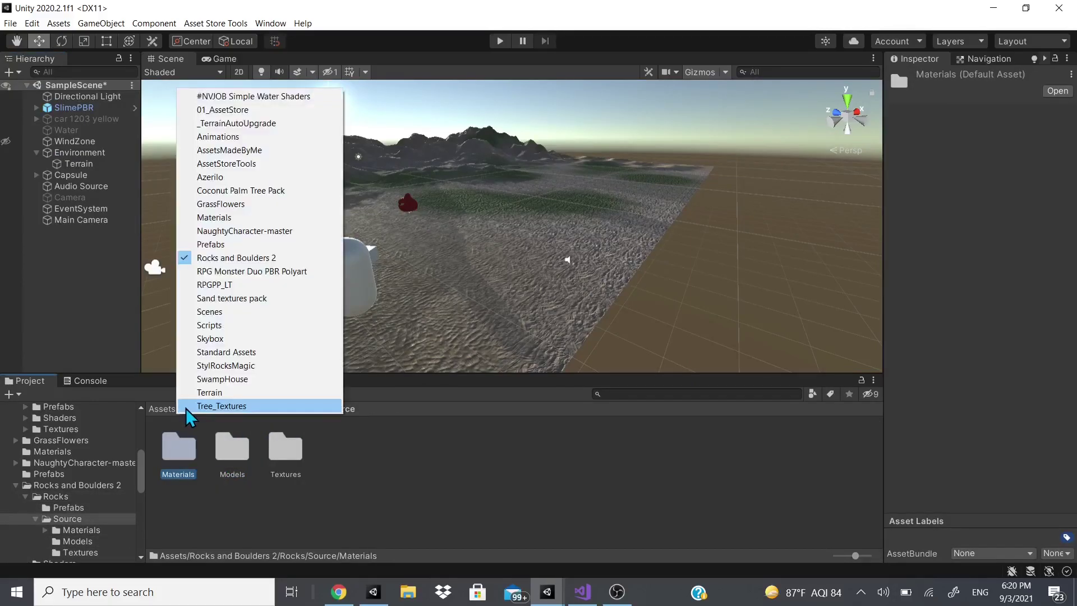
left_click(287, 365)
double_click(174, 455)
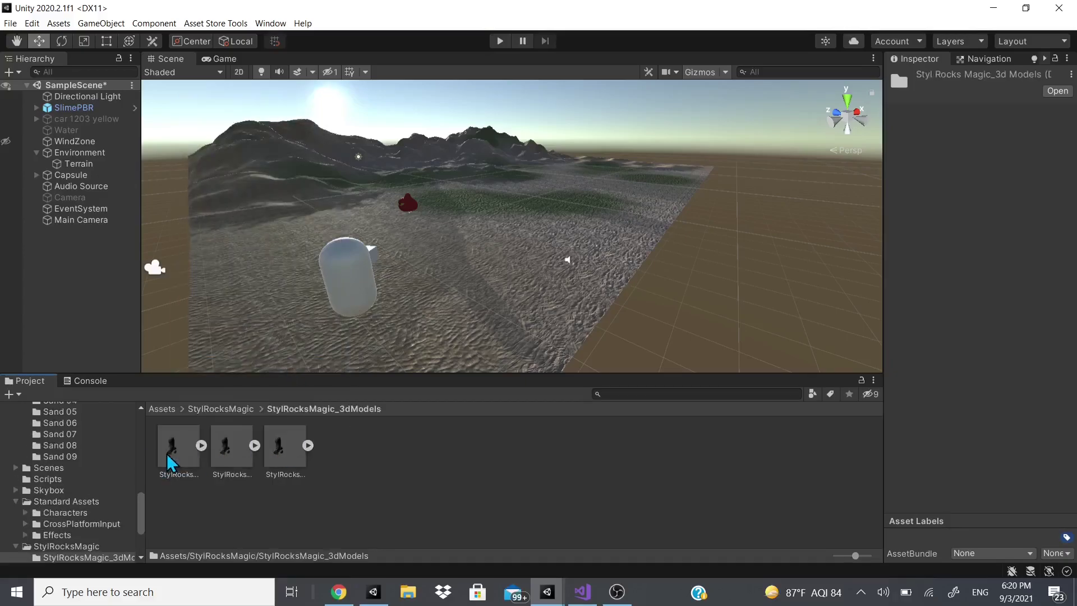
left_click(284, 450)
scroll(409, 210, "down", 1)
scroll(409, 210, "up", 4)
left_click(239, 409)
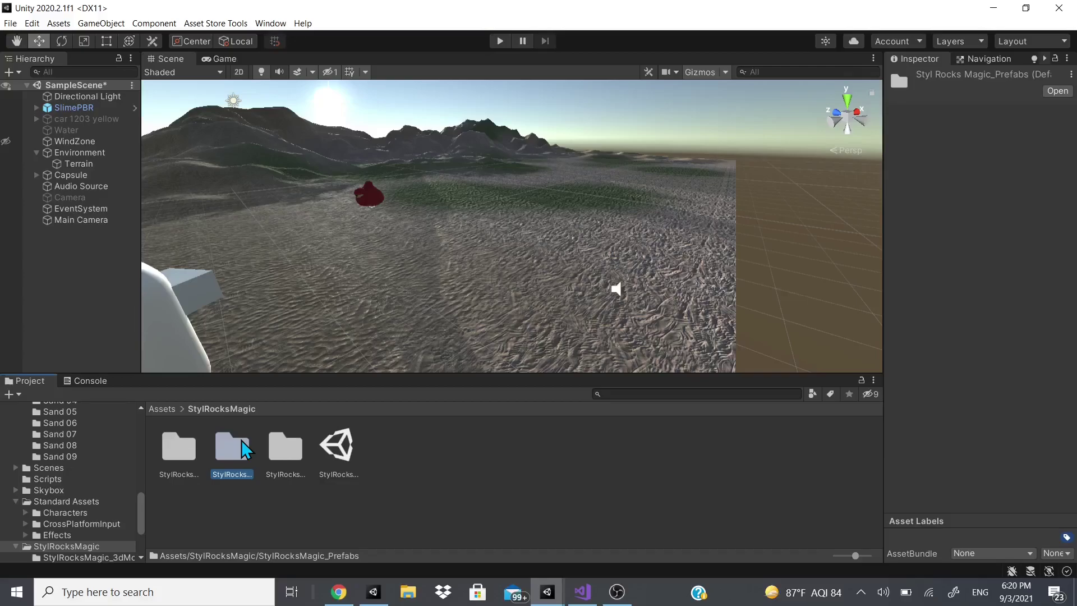
double_click(241, 443)
Inspect the component settings of the StylRocksMagic_1_LOD2 and StylRocksMagic_1_LOD0 prefabs.
left_click(292, 448)
scroll(959, 282, "down", 5)
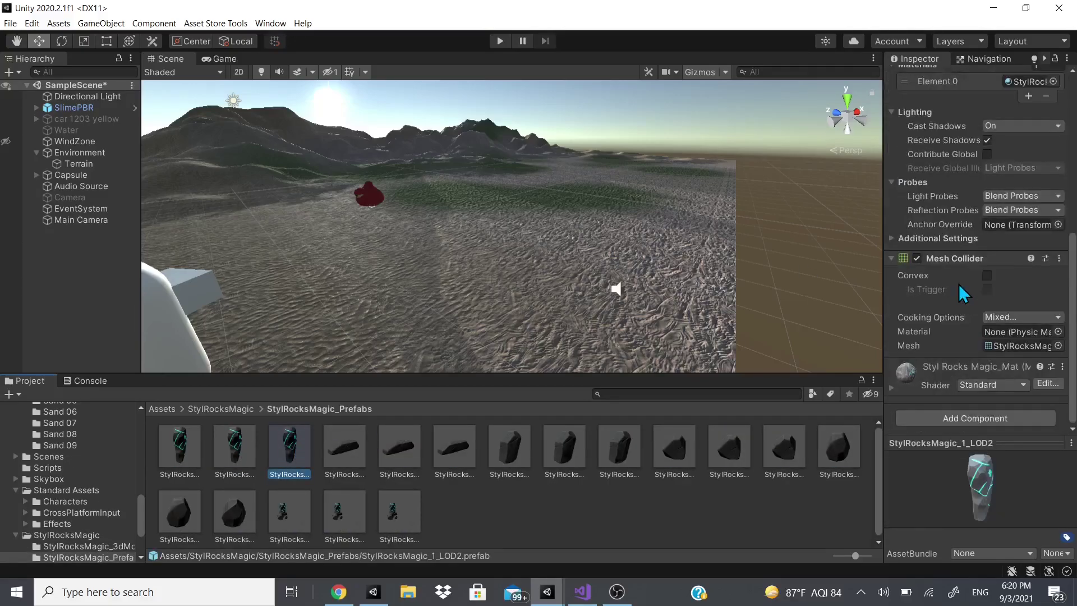
scroll(959, 282, "up", 5)
left_click(178, 446)
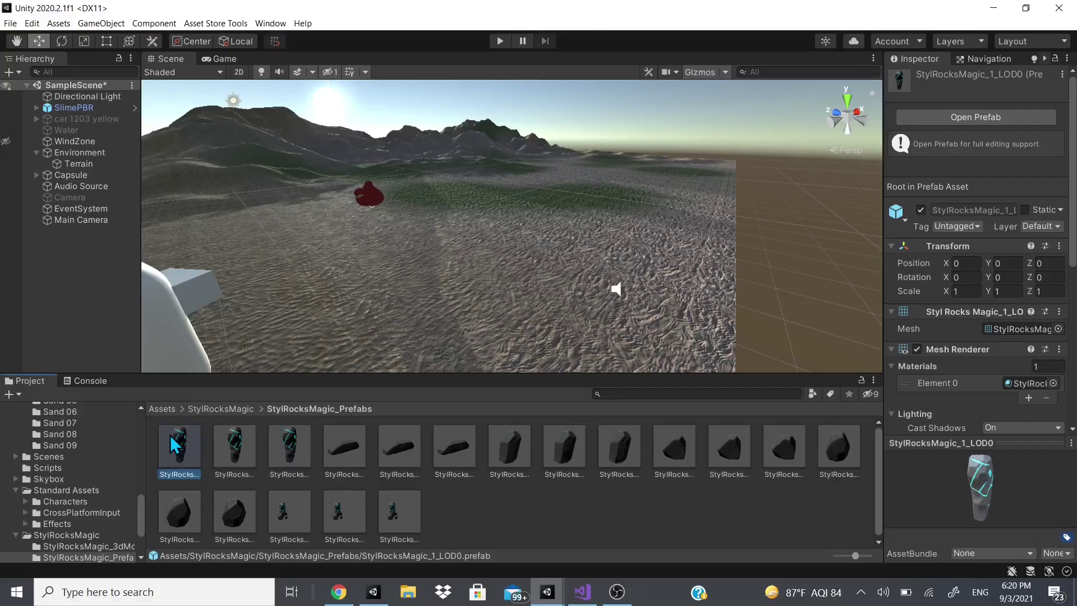
scroll(1002, 201, "down", 10)
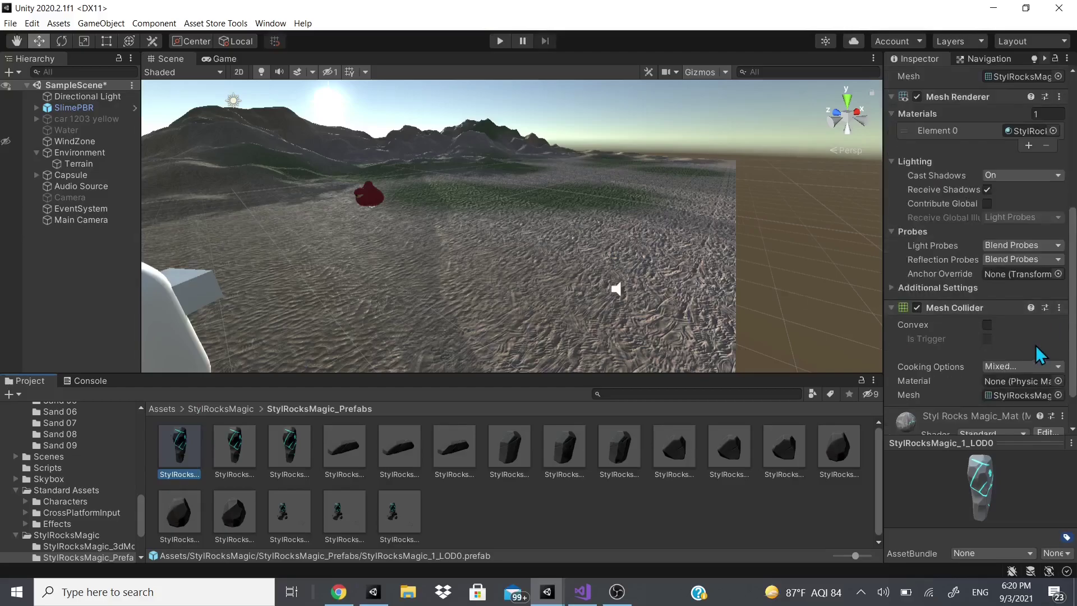
Place the StylRocksMagic_1_LOD0 prefab on the terrain near the red slime.
right_click_drag(318, 258, 365, 227)
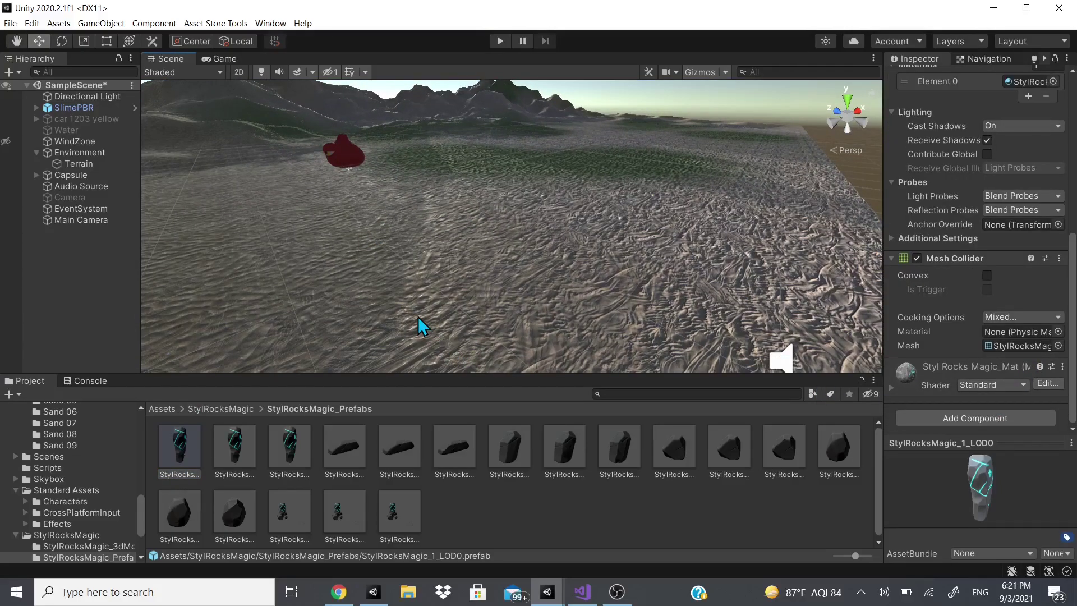
scroll(403, 305, "up", 5)
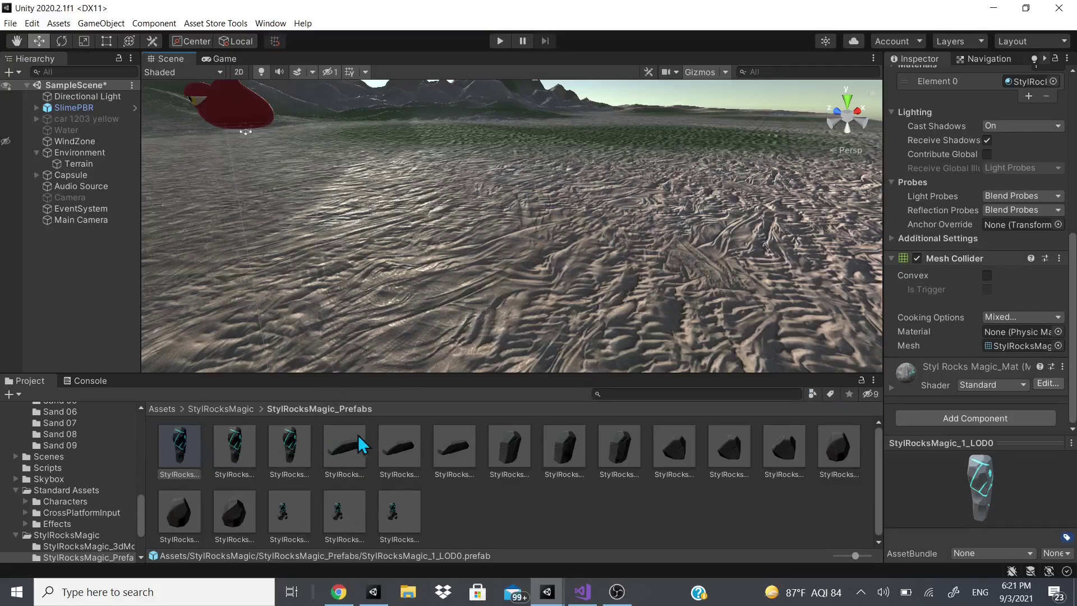
scroll(345, 359, "down", 10)
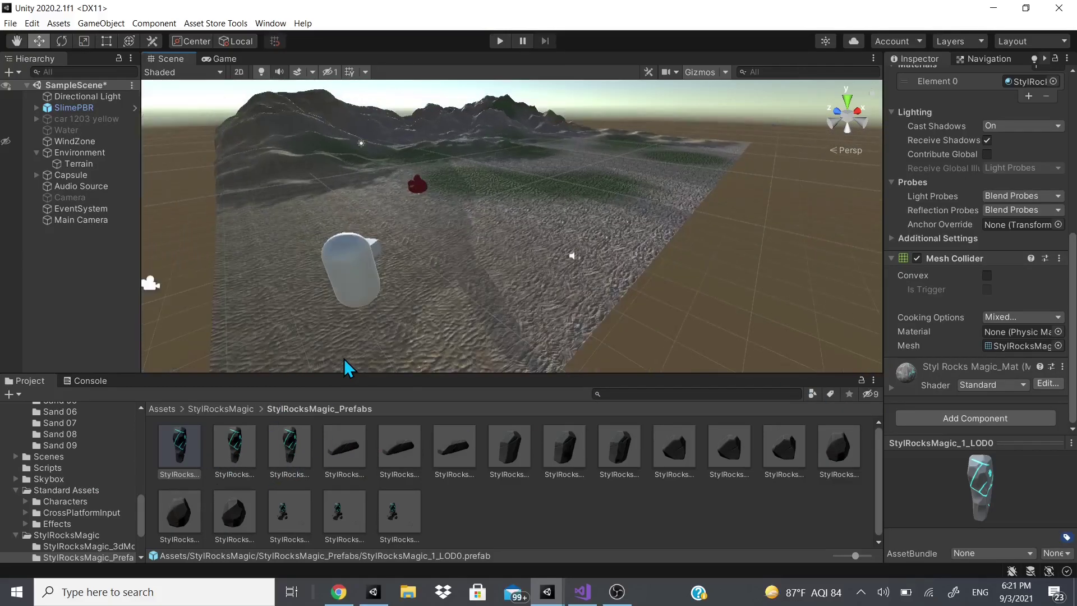
scroll(345, 358, "down", 4)
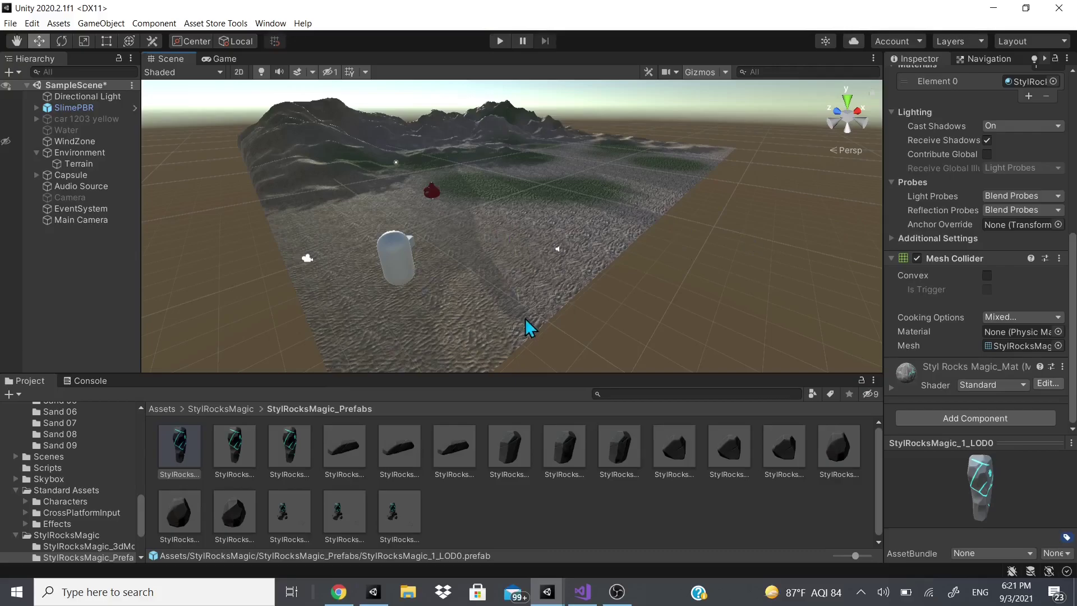
scroll(408, 198, "up", 10)
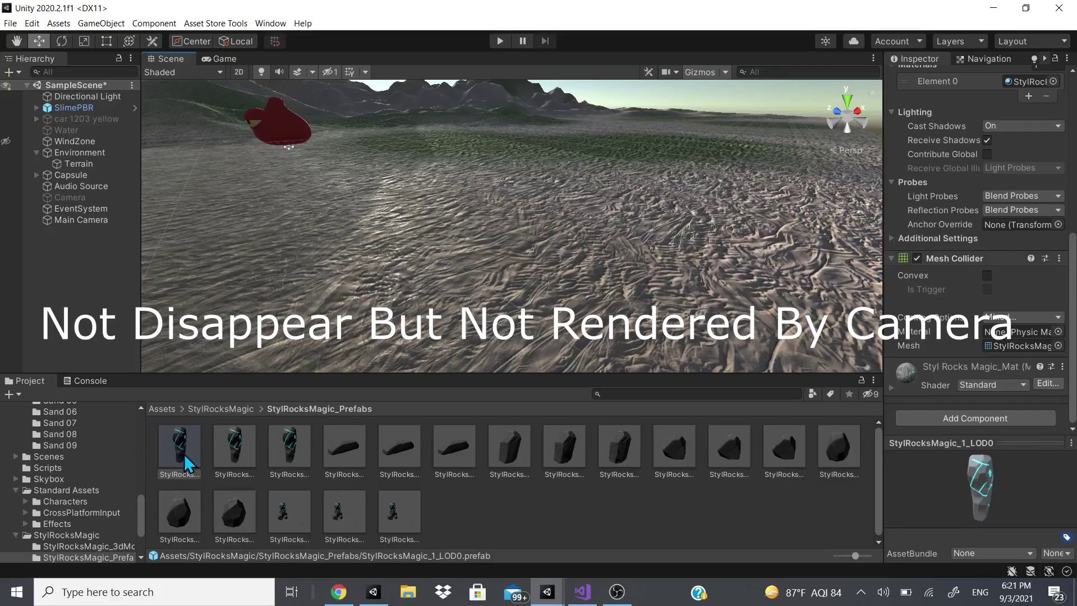
left_click_drag(181, 460, 503, 258)
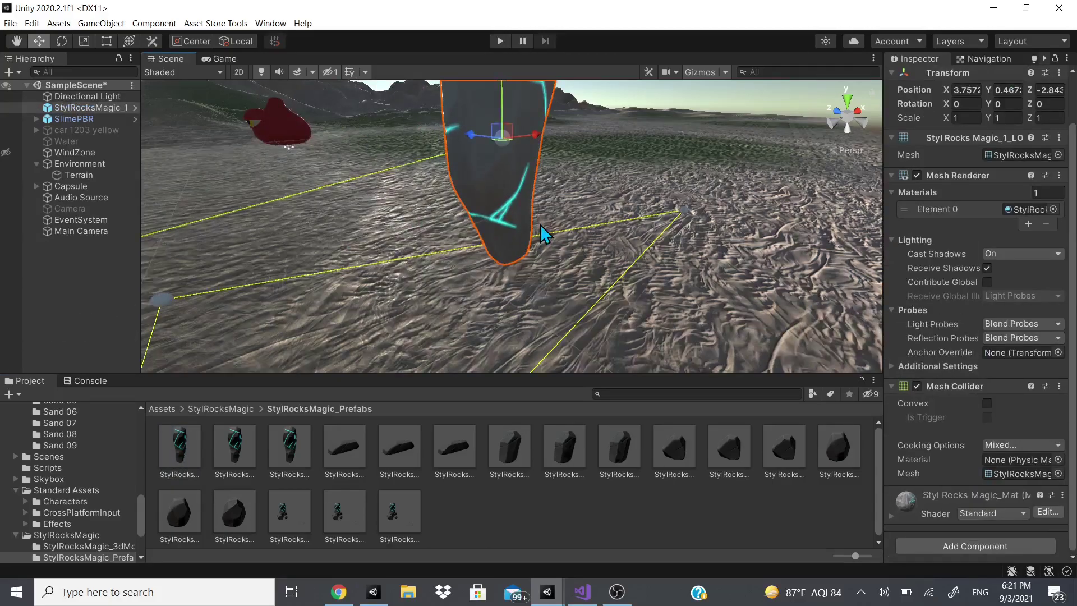
scroll(544, 196, "down", 3)
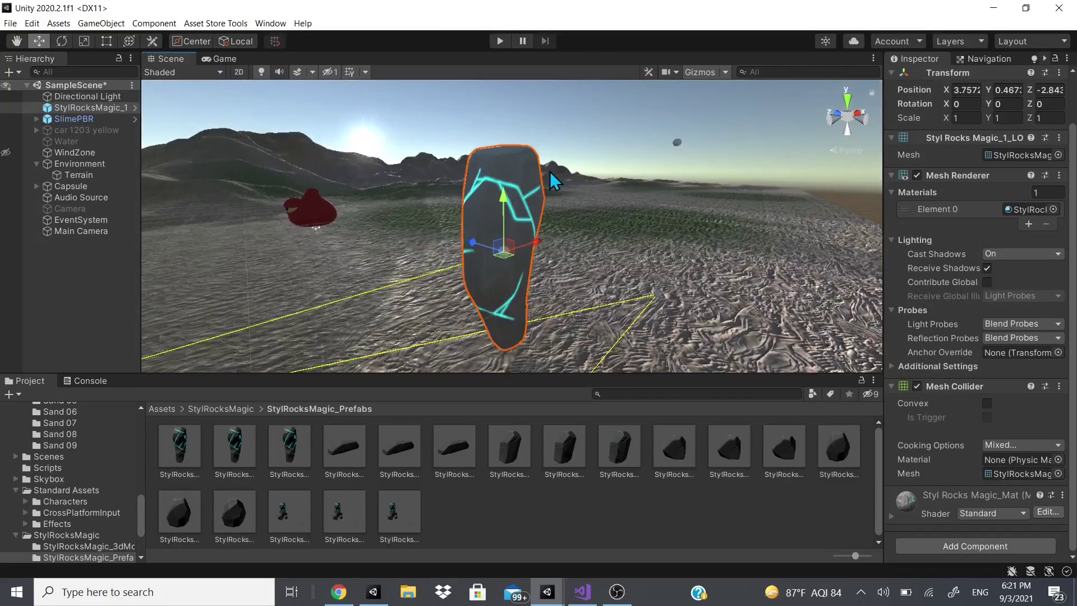
Set the scene's shading mode to Shaded Wireframe to show the rock's mesh.
left_click(176, 72)
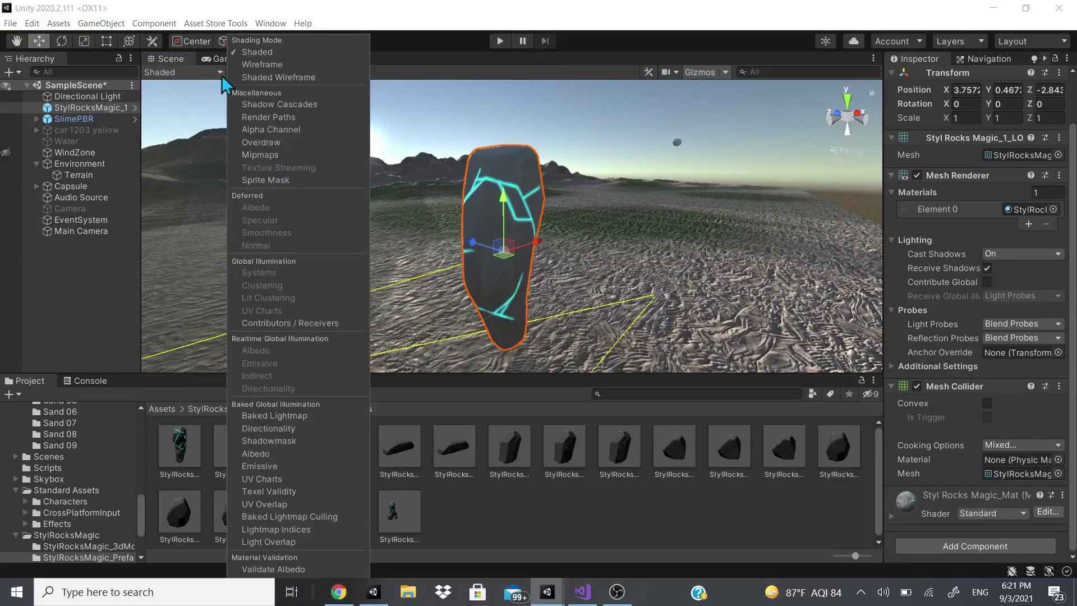
left_click(273, 78)
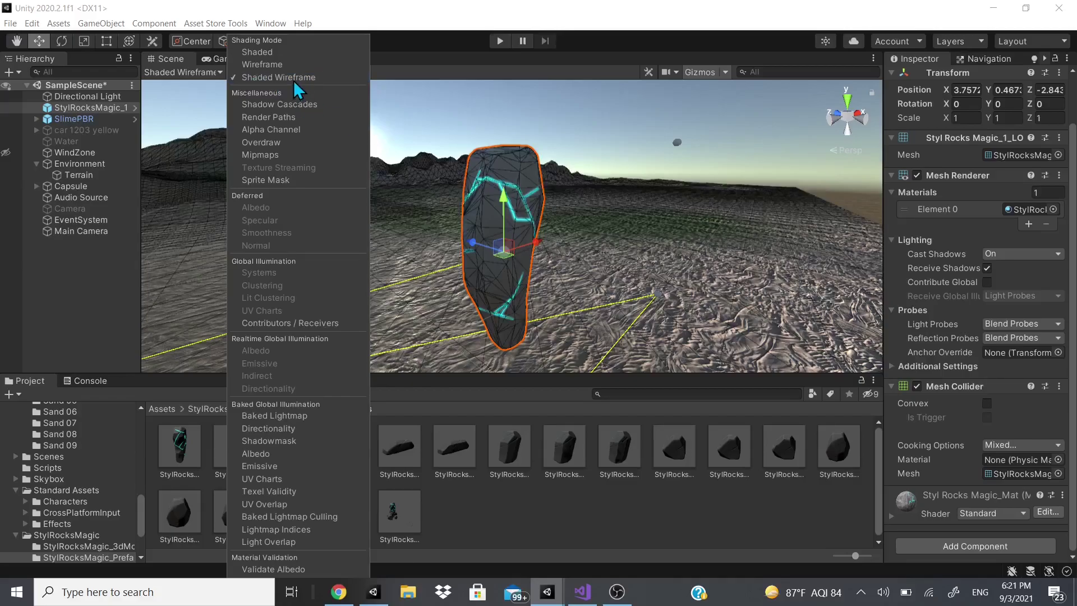
scroll(502, 213, "up", 2)
scroll(507, 219, "up", 1)
Hide the Terrain object in the scene view so the rock stands out.
left_click(592, 203)
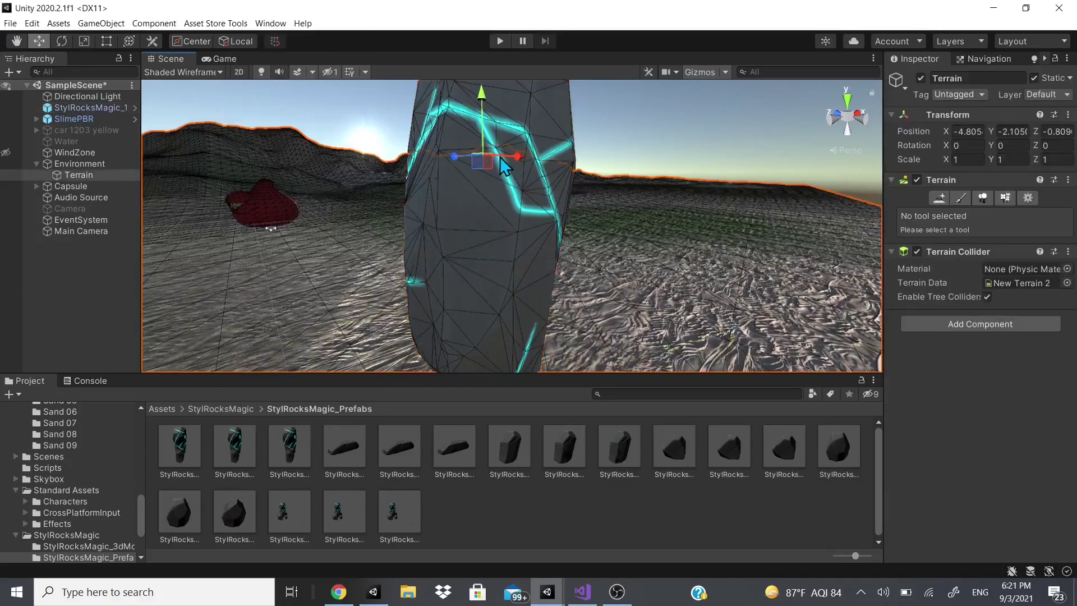
scroll(502, 218, "down", 2)
scroll(500, 218, "up", 1)
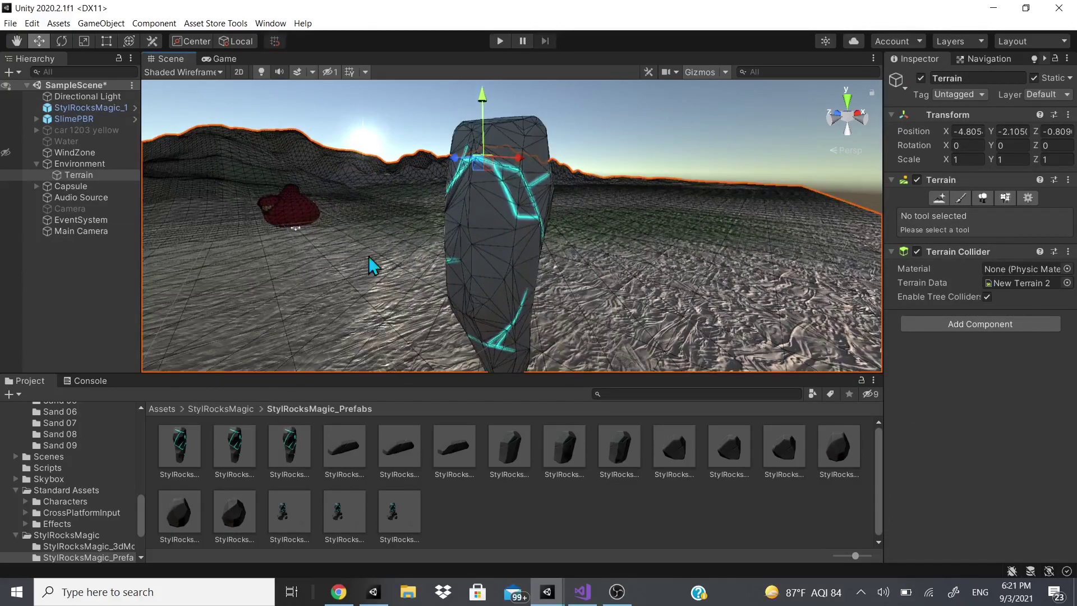
scroll(247, 241, "down", 2)
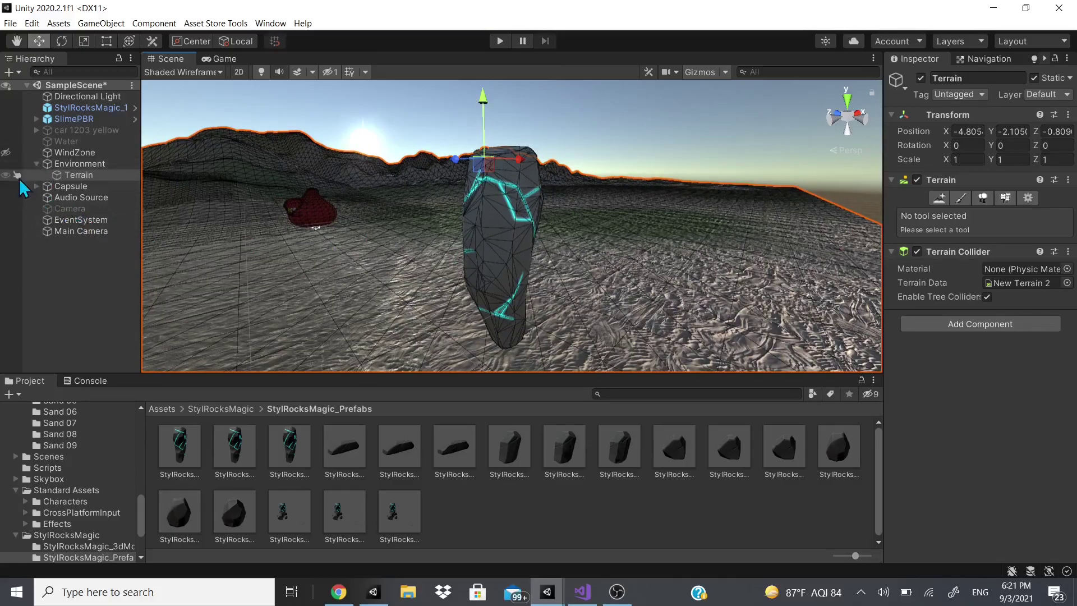
left_click(6, 174)
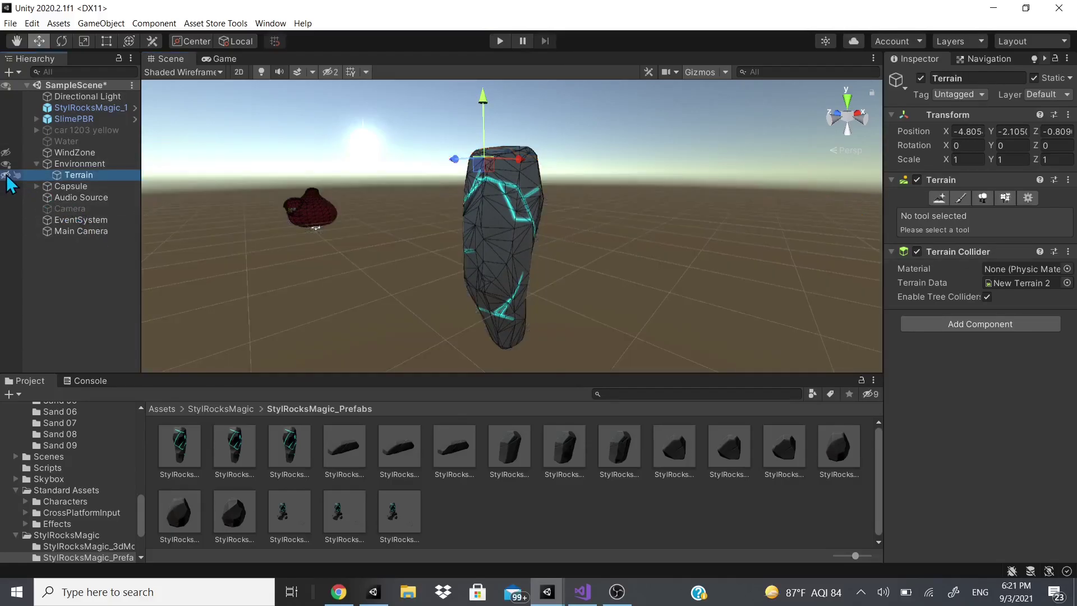
Place the other two LOD versions of the StylRocksMagic_1 rock in a row beside the first for comparison.
middle_click_drag(330, 222, 292, 199)
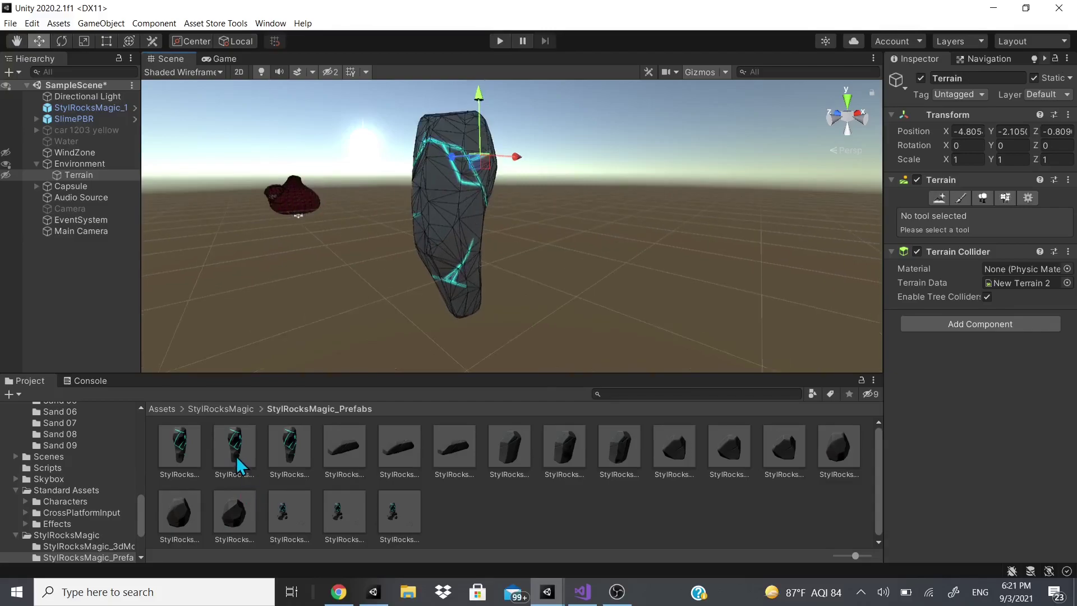
left_click_drag(236, 457, 587, 322)
left_click_drag(290, 453, 680, 318)
scroll(637, 306, "down", 4)
scroll(637, 306, "up", 8)
right_click_drag(620, 301, 682, 261)
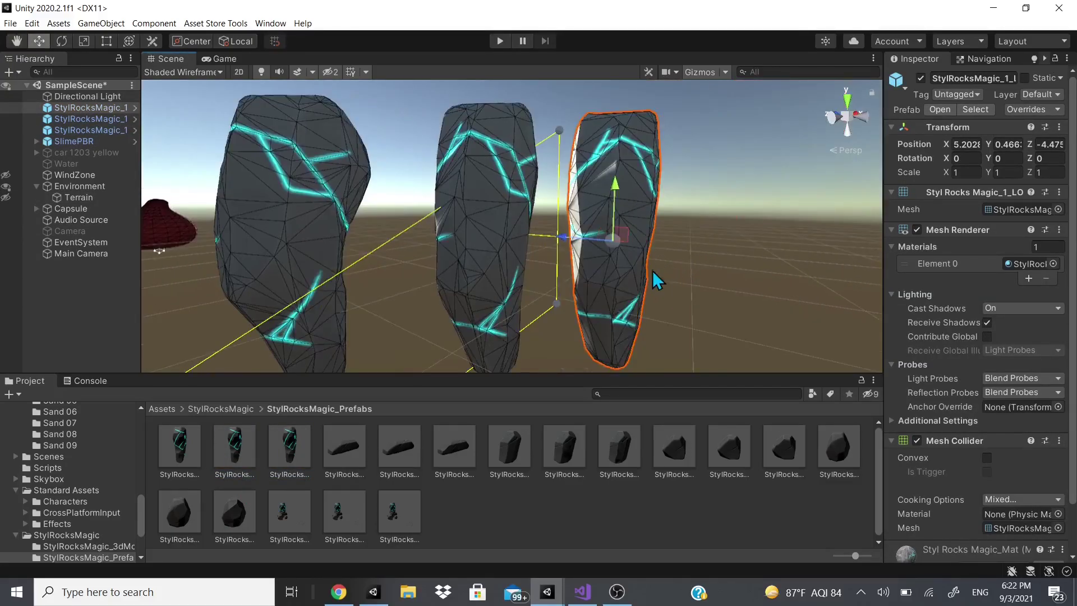
scroll(639, 275, "down", 3)
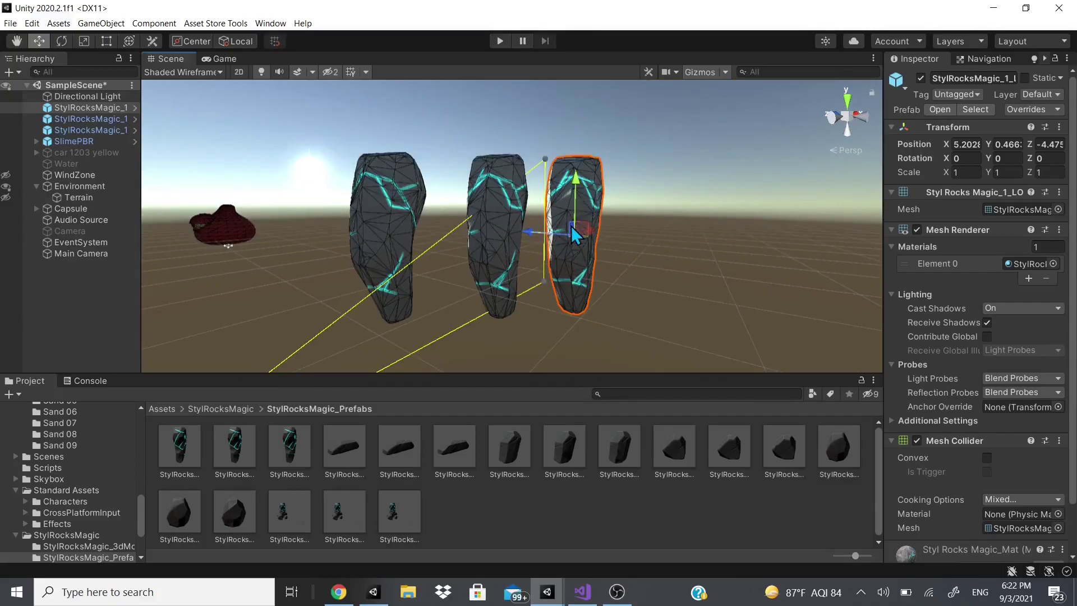
Place the first StylRocksMagic_2 prefab near the slime and delete the three StylRocksMagic_1 rocks from the scene.
left_click_drag(344, 446, 261, 294)
left_click(76, 120)
left_click(76, 141, "shift")
key("Delete")
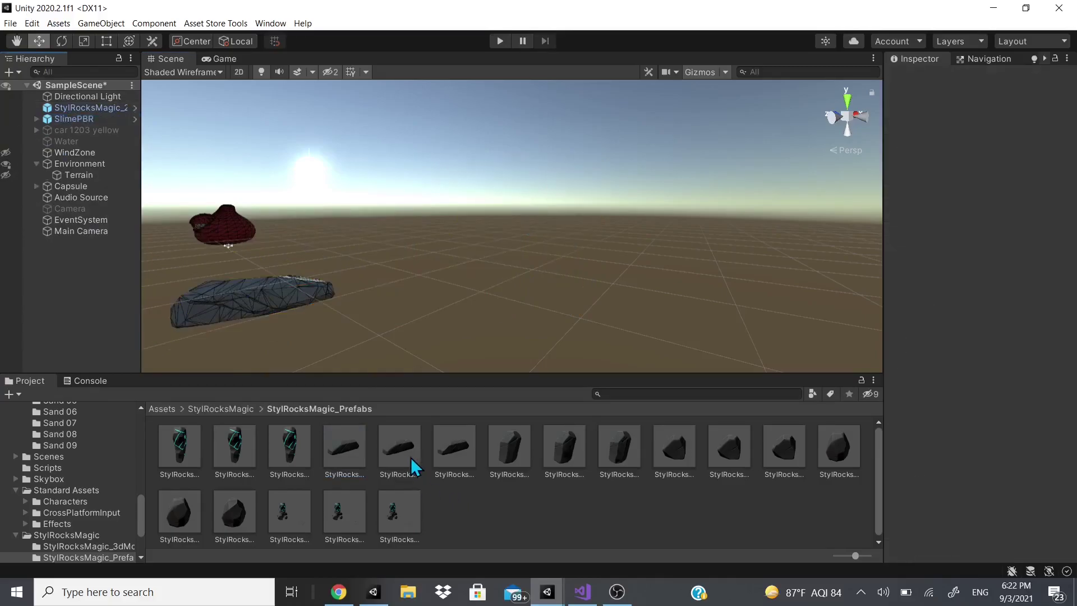
Place the other two LOD versions of the StylRocksMagic_2 rock in a row beside the first one.
left_click_drag(407, 453, 421, 326)
left_click_drag(460, 445, 556, 349)
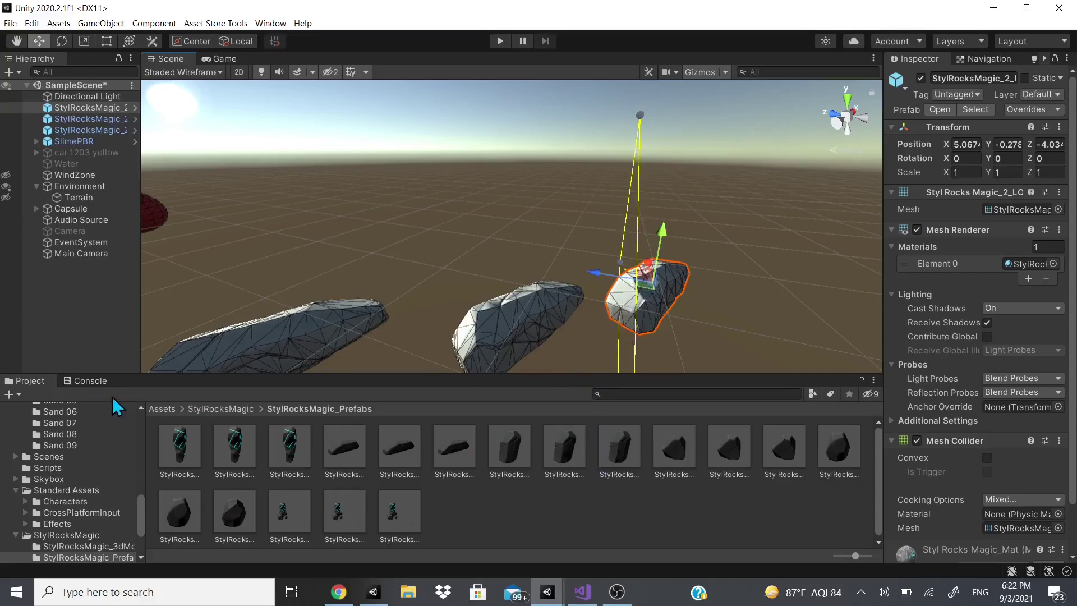
Enlarge the scene view by shrinking the lower panel and examine the wireframes of the three StylRocksMagic_2 rocks.
left_click(101, 383)
left_click_drag(160, 373, 262, 600)
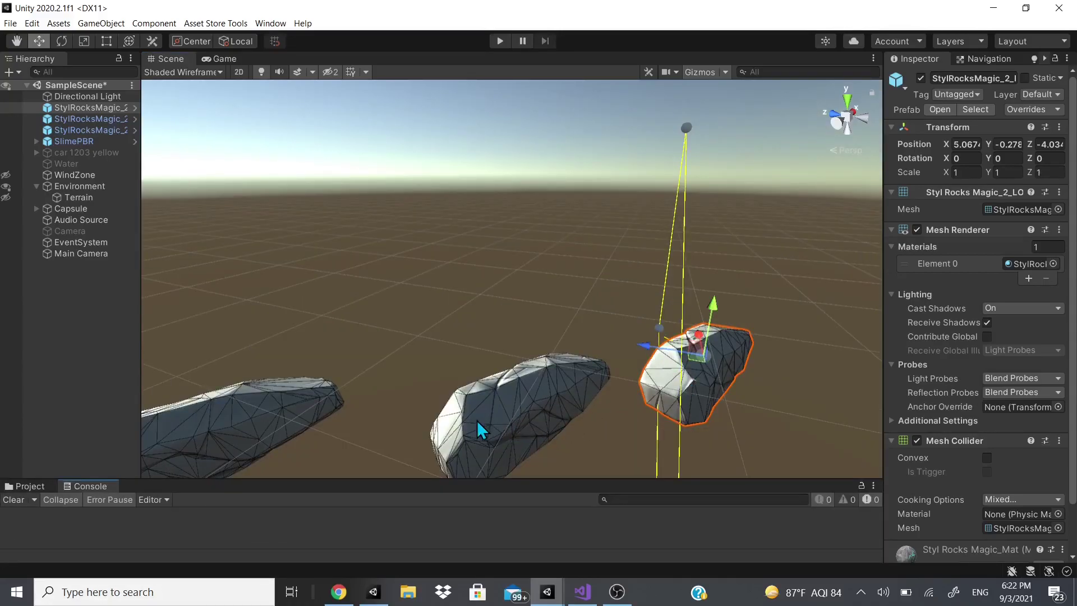
scroll(498, 414, "down", 3)
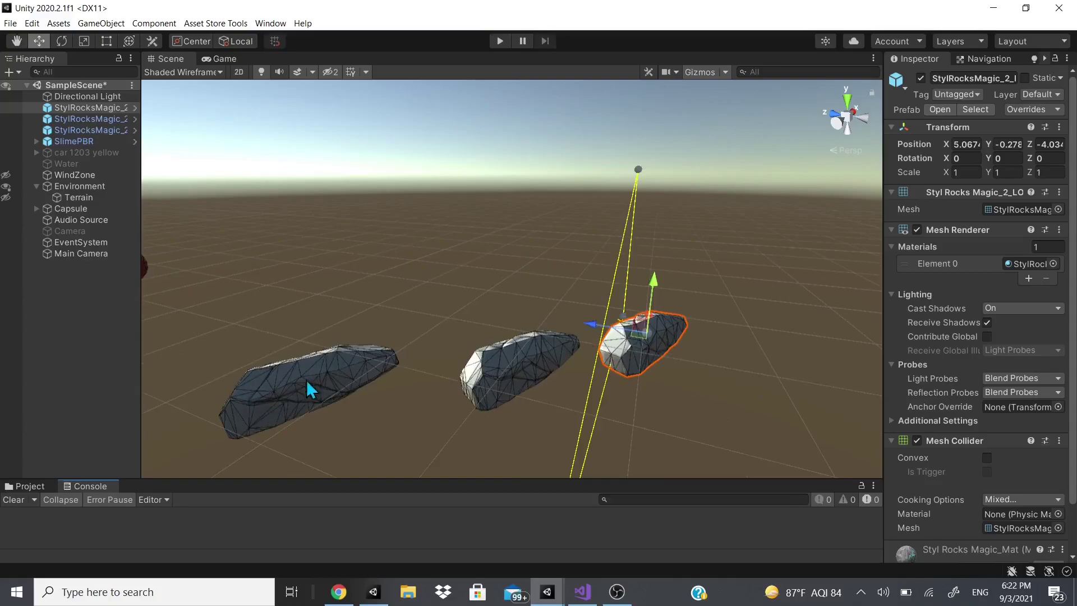
right_click_drag(652, 355, 546, 348, "alt")
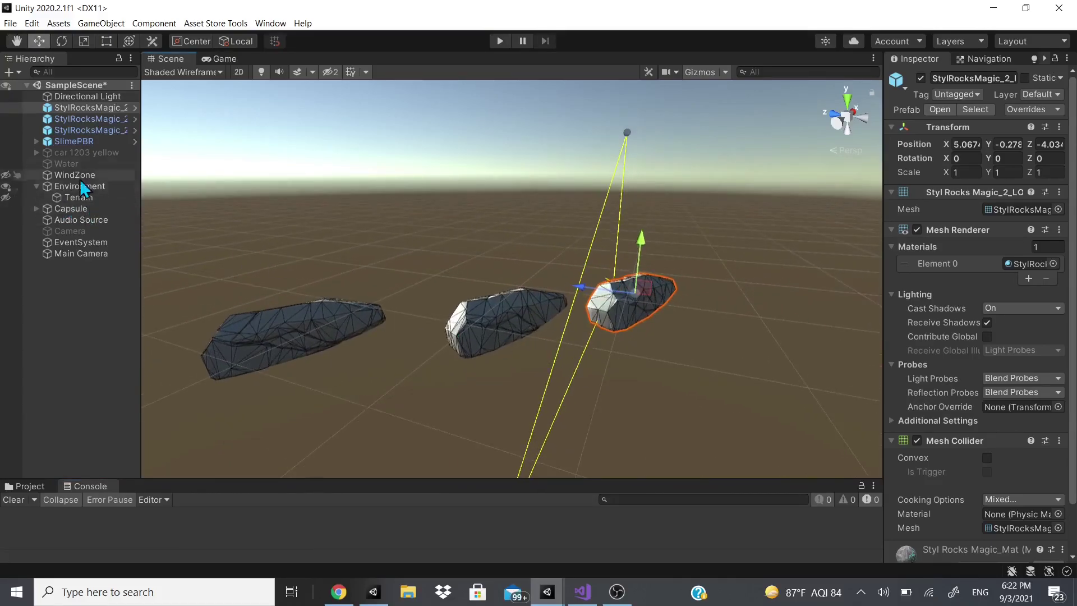
Add an LOD Group component to the selected StylRocksMagic_2_LOD2 rock.
scroll(1010, 392, "down", 2)
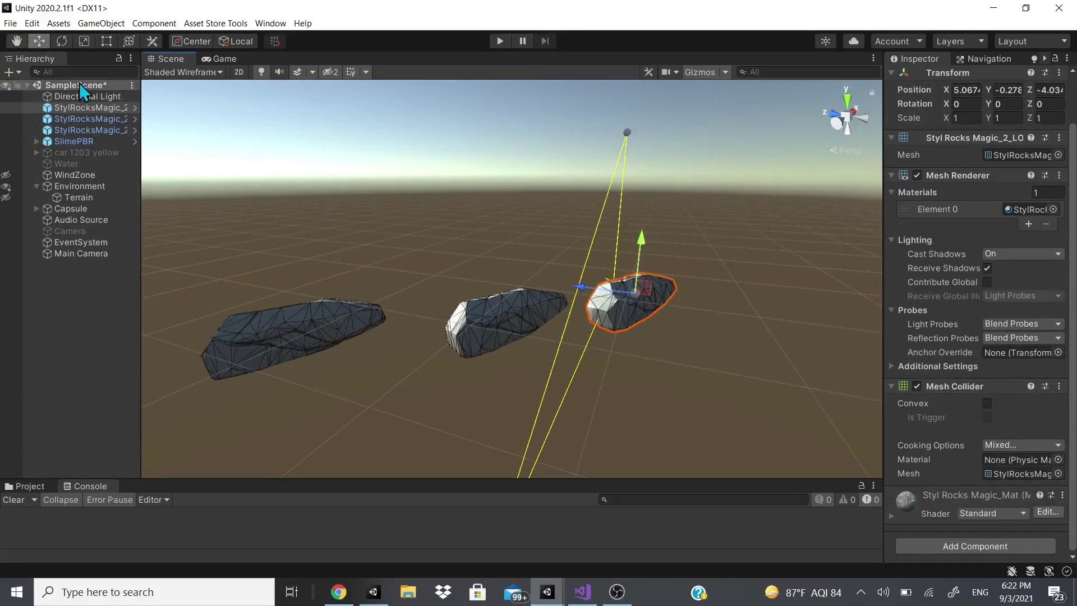
left_click(949, 546)
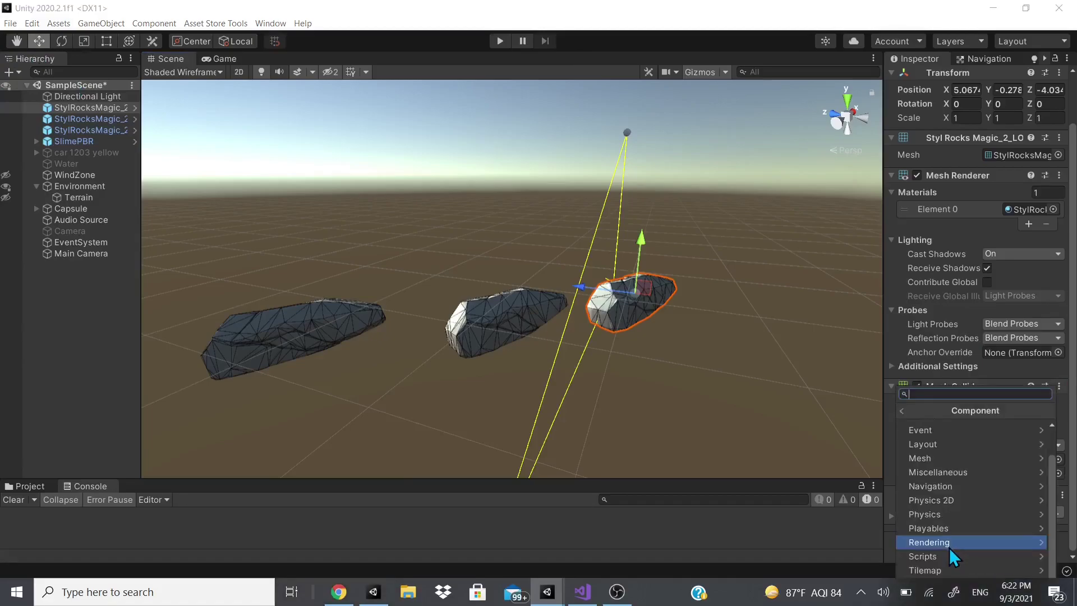
left_click(948, 544)
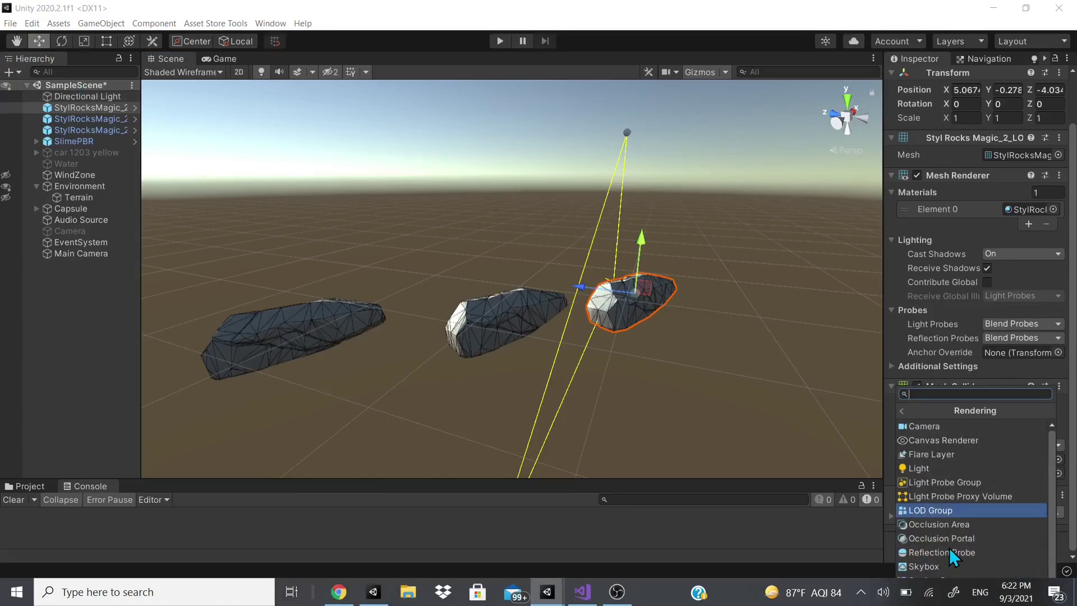
left_click(948, 511)
Preview how the rock's active LOD level changes with camera distance, from close up to culled.
middle_click_drag(677, 257, 609, 258)
scroll(609, 258, "up", 1)
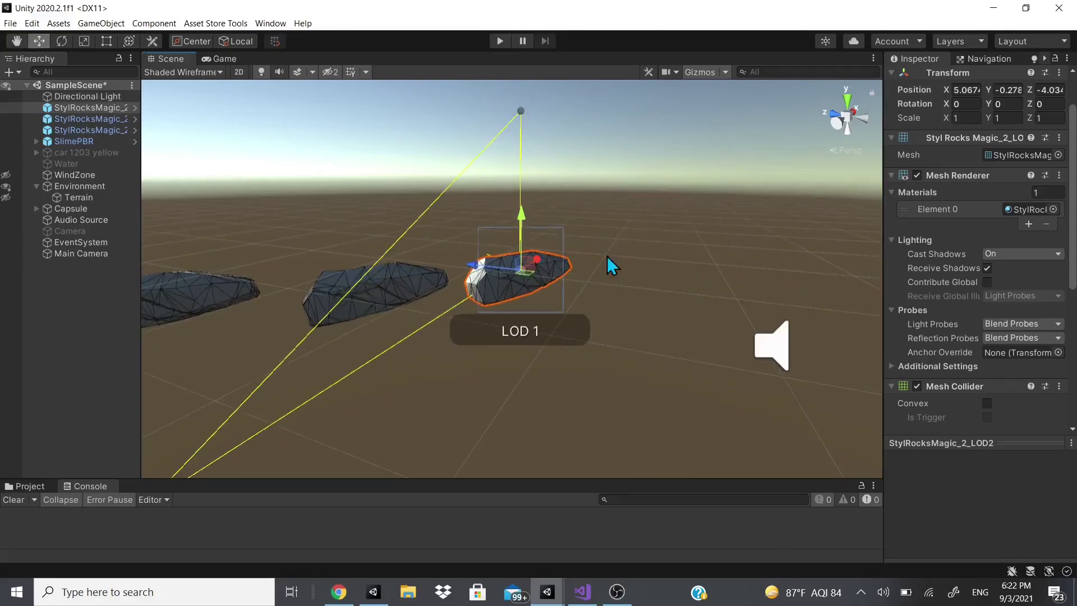
scroll(521, 290, "up", 2)
scroll(916, 275, "down", 5)
mouse_move(917, 274)
left_mouse_down()
mouse_move(907, 273)
mouse_move(1010, 293)
mouse_move(1027, 311)
mouse_move(1016, 307)
left_mouse_up()
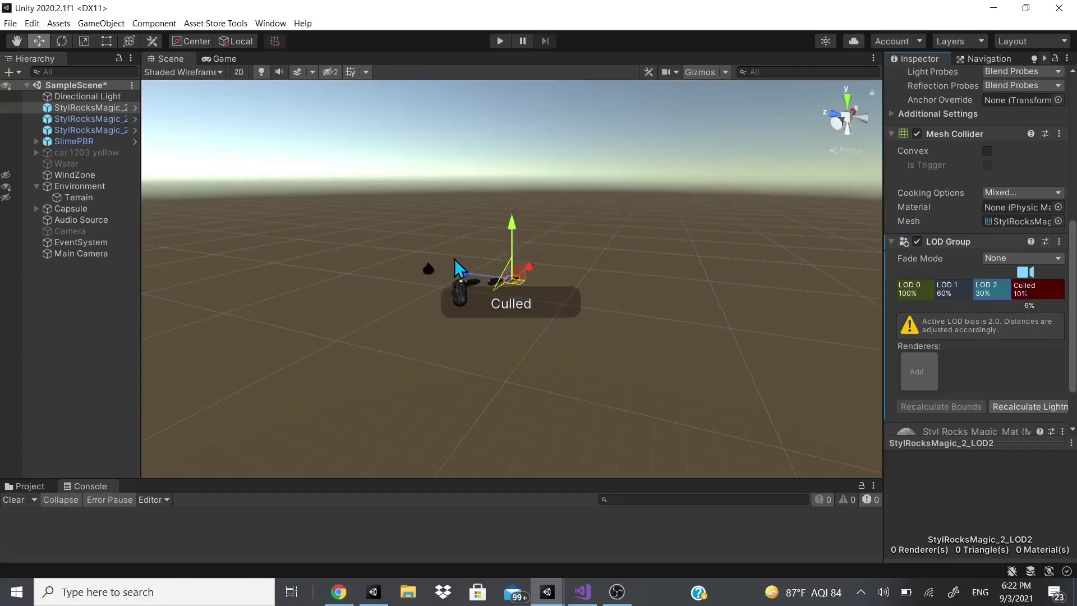
scroll(552, 295, "up", 8)
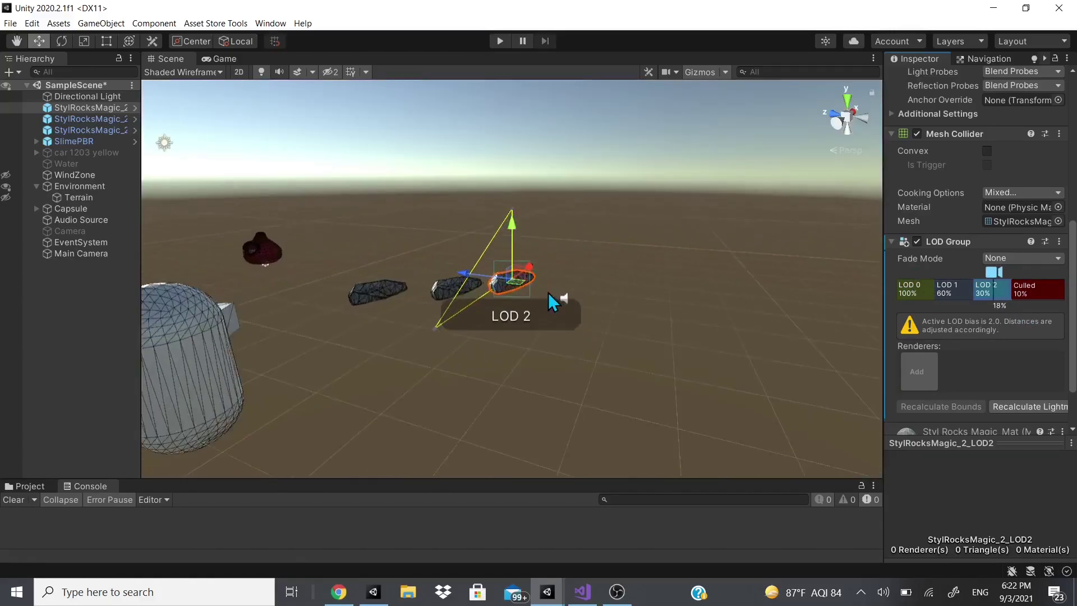
left_click(911, 286)
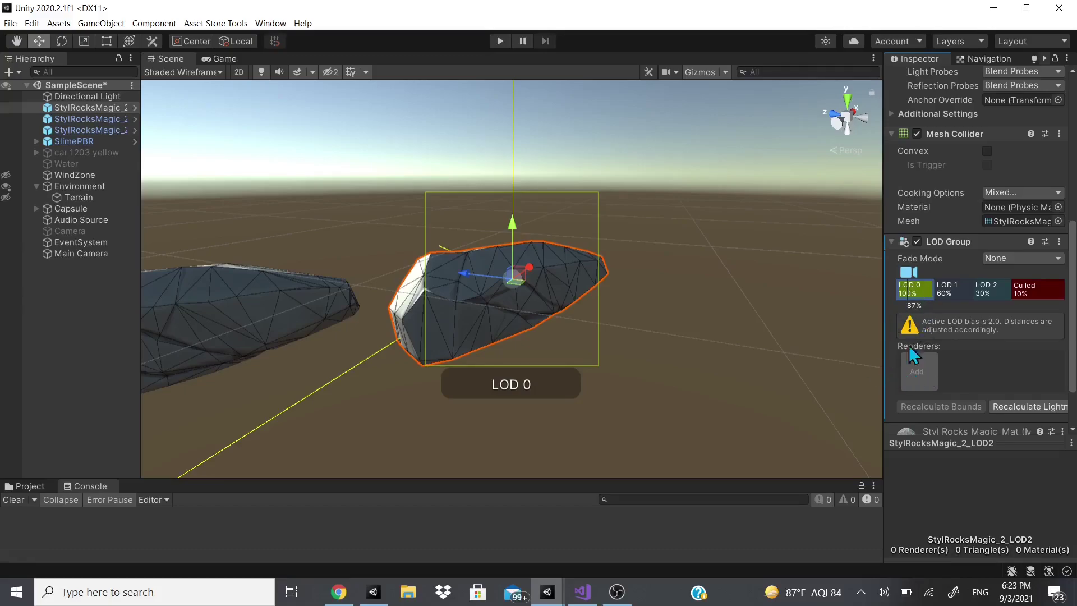
left_click(911, 374)
scroll(471, 319, "down", 6)
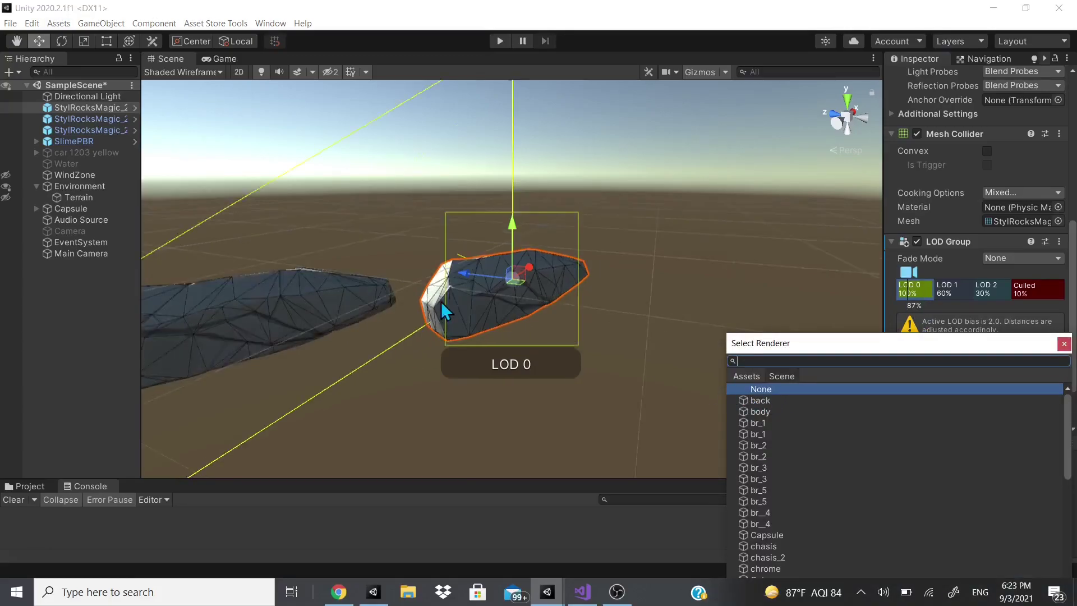
Locate the mesh asset of the third StylRocksMagic_2 rock in the StylRocksMagic_3dModels folder.
left_click(107, 132)
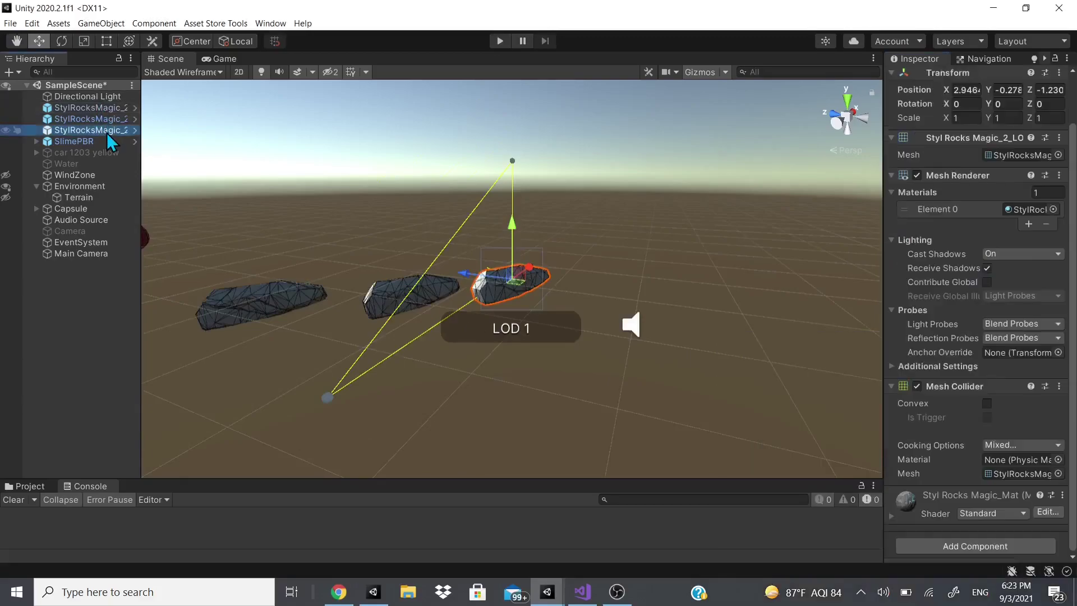
left_click(1025, 215)
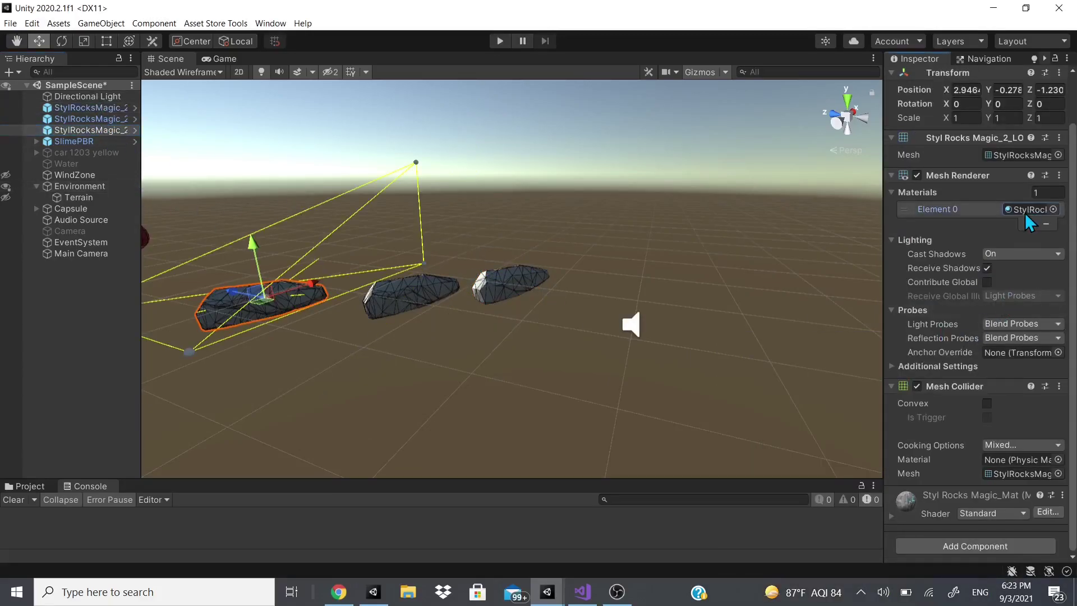
left_click(1022, 473)
left_click(29, 487)
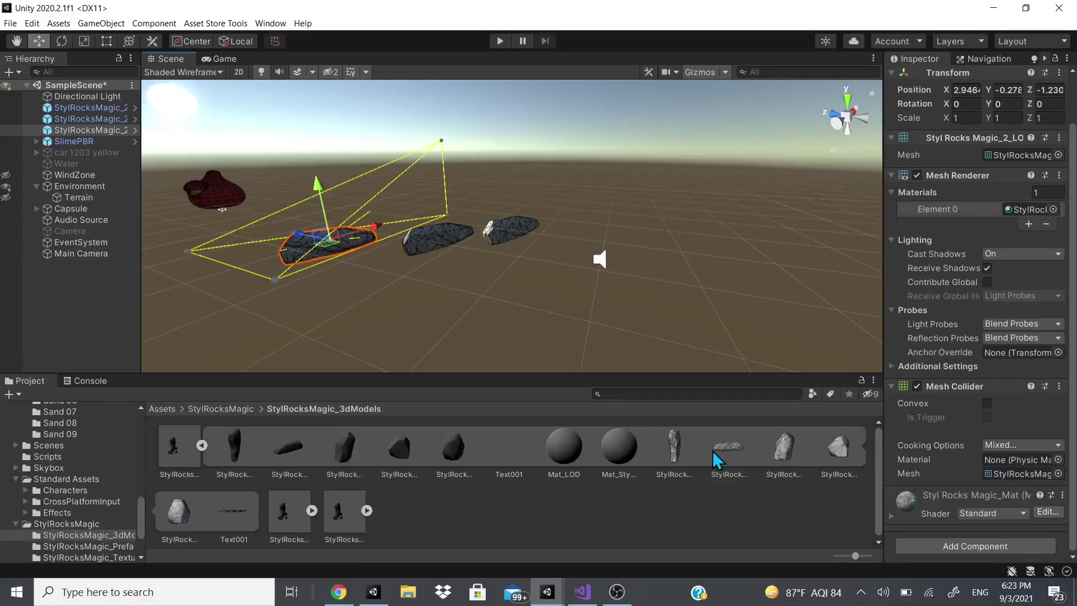
Assign the StylRocksMagic_2 mesh from the StylRocksMagic_3dModels folder as the LOD 0 renderer of the rock with the LOD Group.
left_click(93, 107)
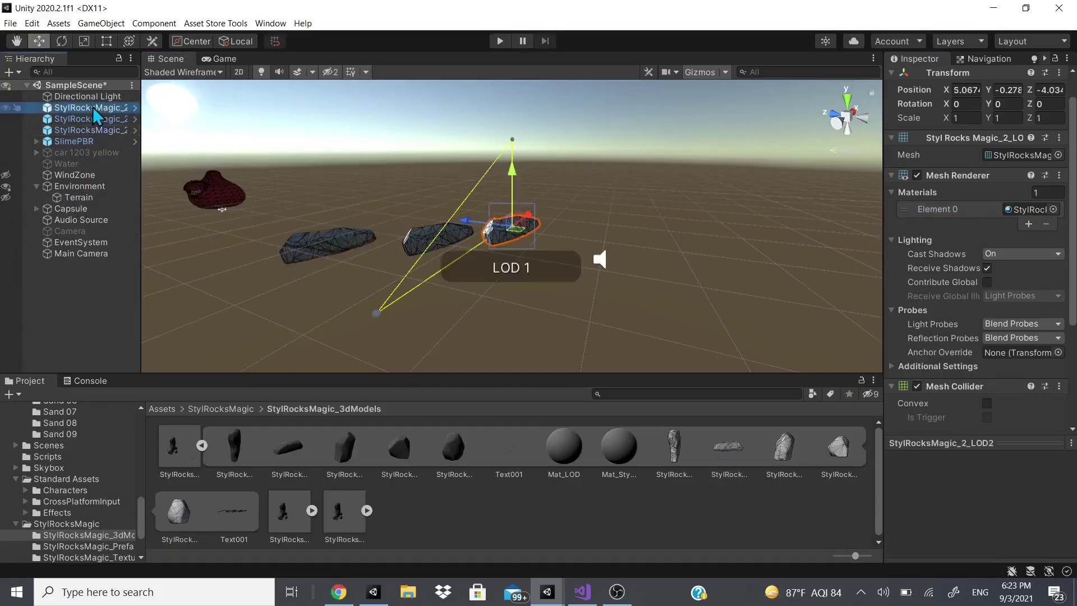
scroll(970, 281, "down", 5)
left_click(909, 295)
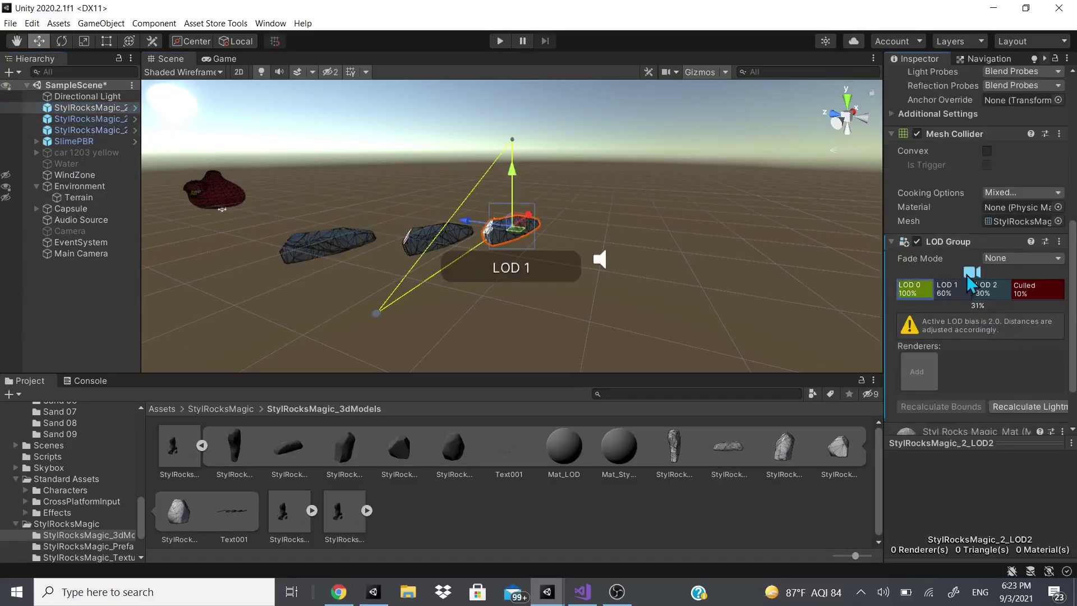
left_click_drag(967, 274, 908, 281)
left_click(929, 387)
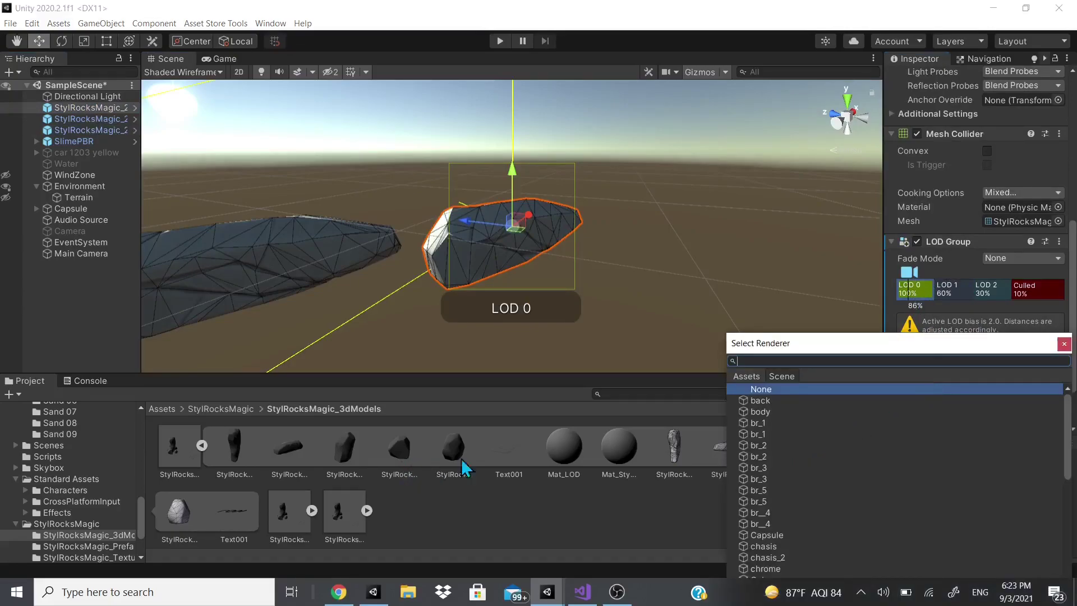
left_click_drag(286, 446, 920, 378)
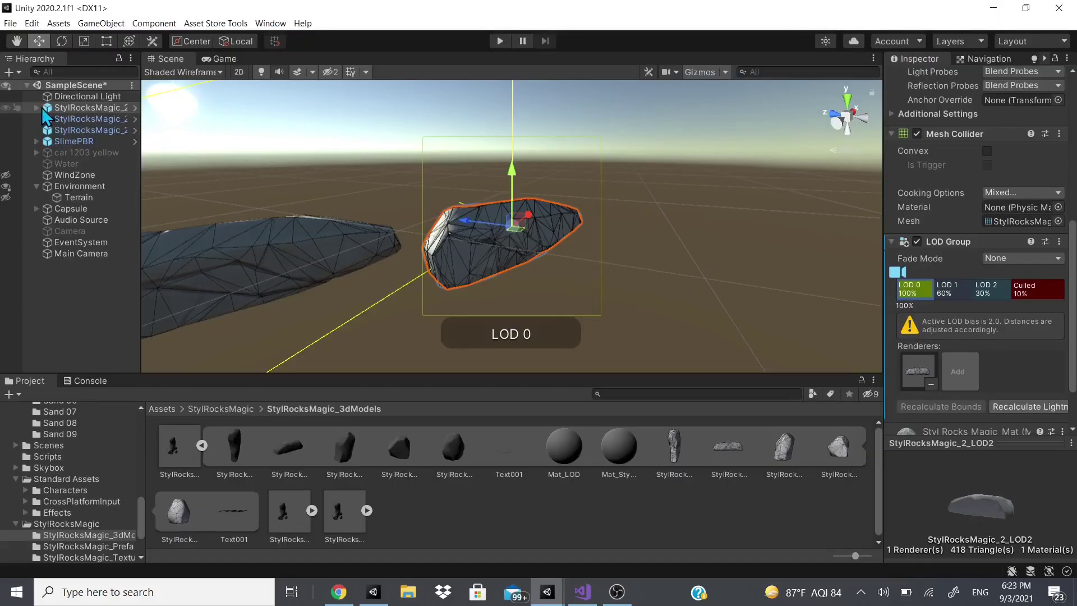
Check the mesh of the rock's new child object and set the LOD 1 threshold to 88% in the parent's LOD Group.
left_click(67, 119)
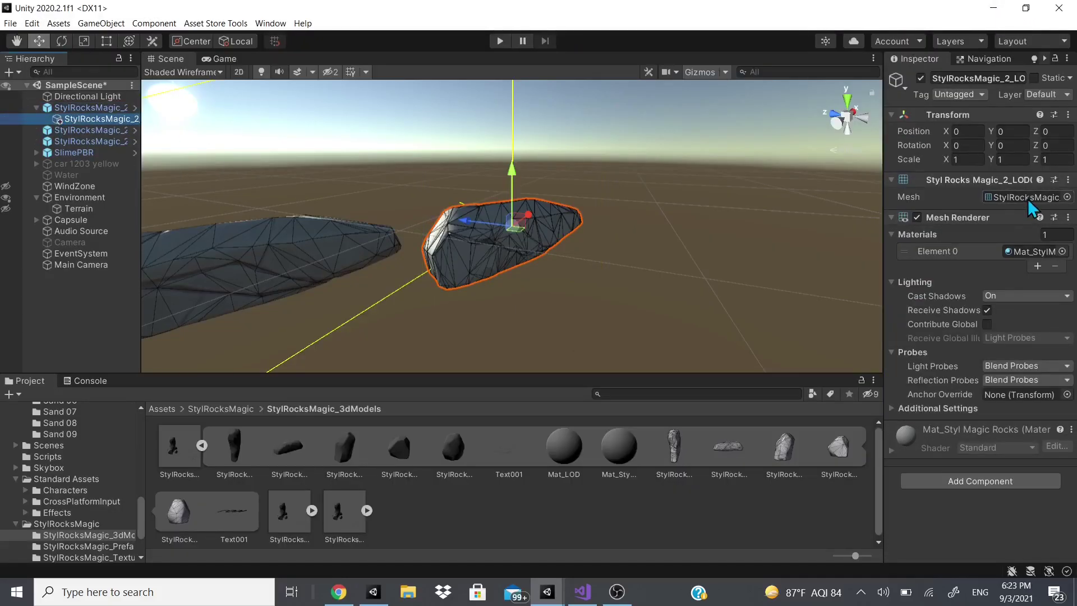
left_click(483, 255)
scroll(1071, 378, "down", 5)
left_click(915, 277)
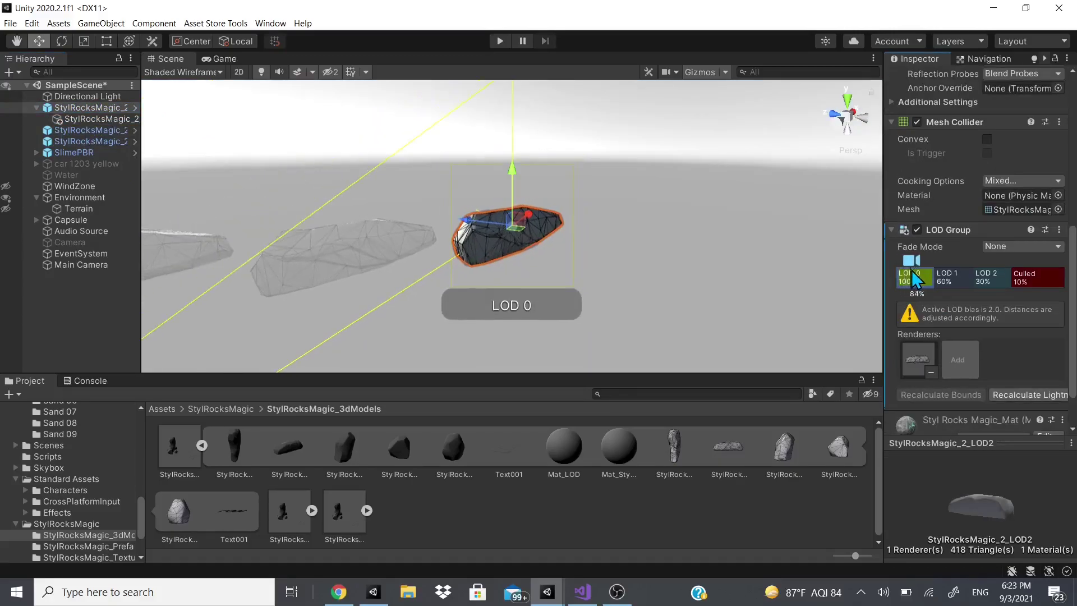
left_click_drag(917, 279, 891, 272)
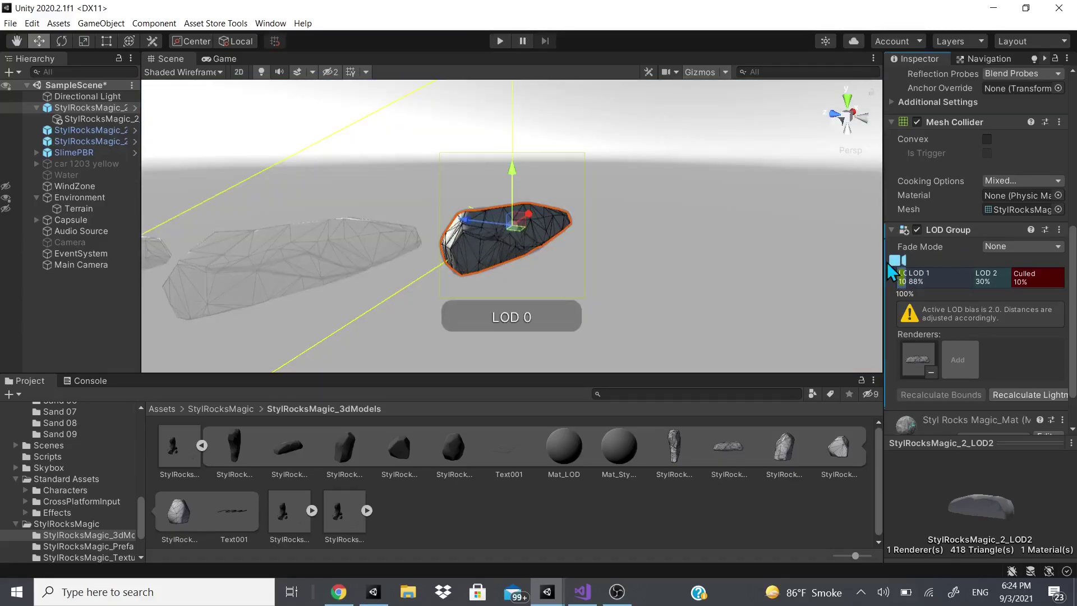
Locate the middle rock's StylRocksMagic_2 mesh asset and assign it as the LOD 1 renderer in the LOD Group.
left_click_drag(899, 273, 917, 272)
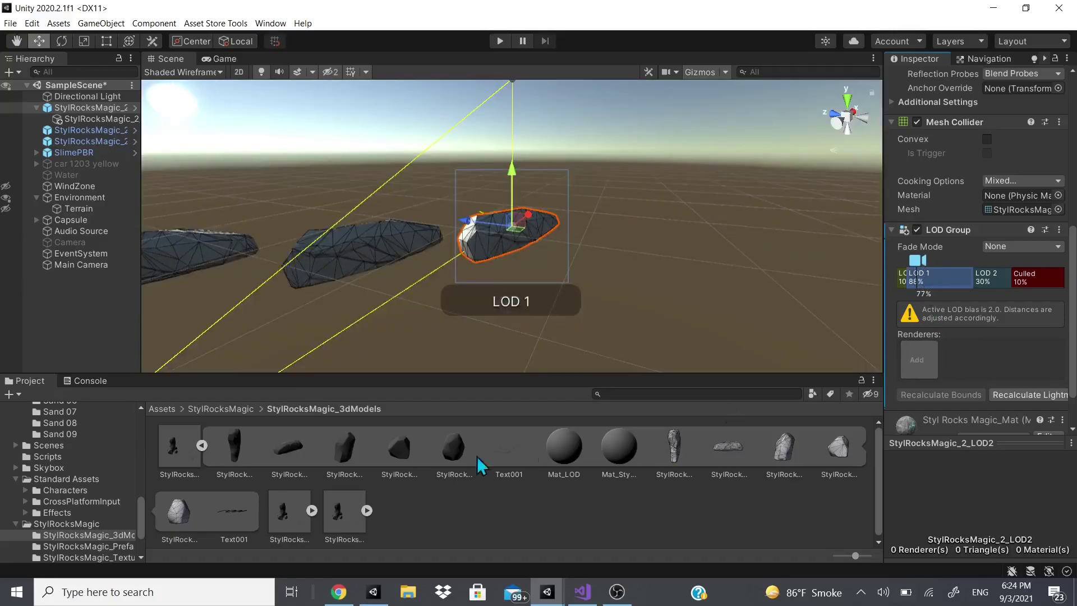
left_click(90, 129)
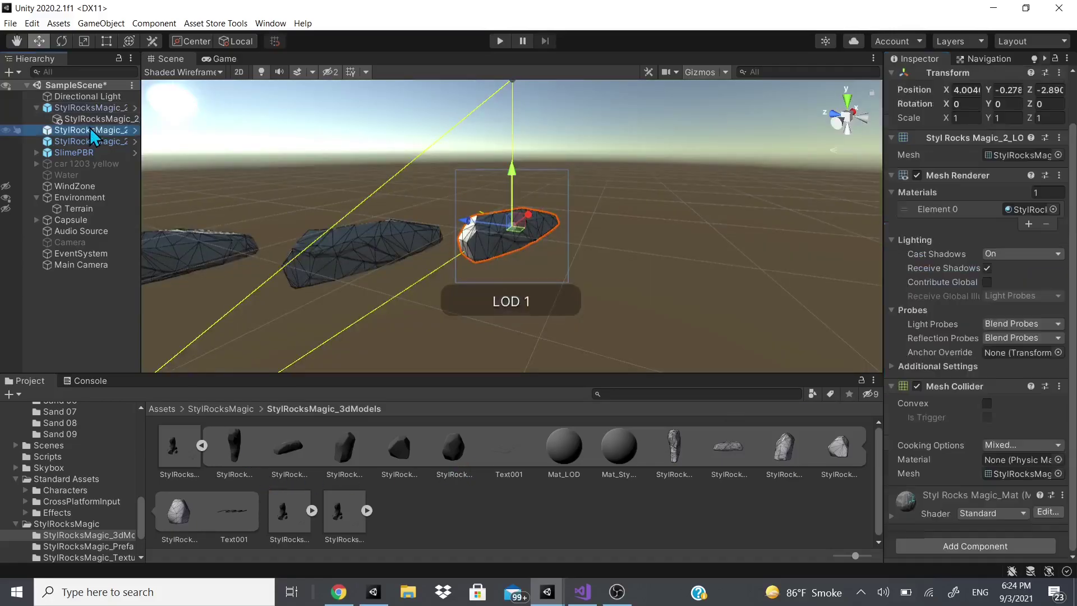
left_click(1007, 474)
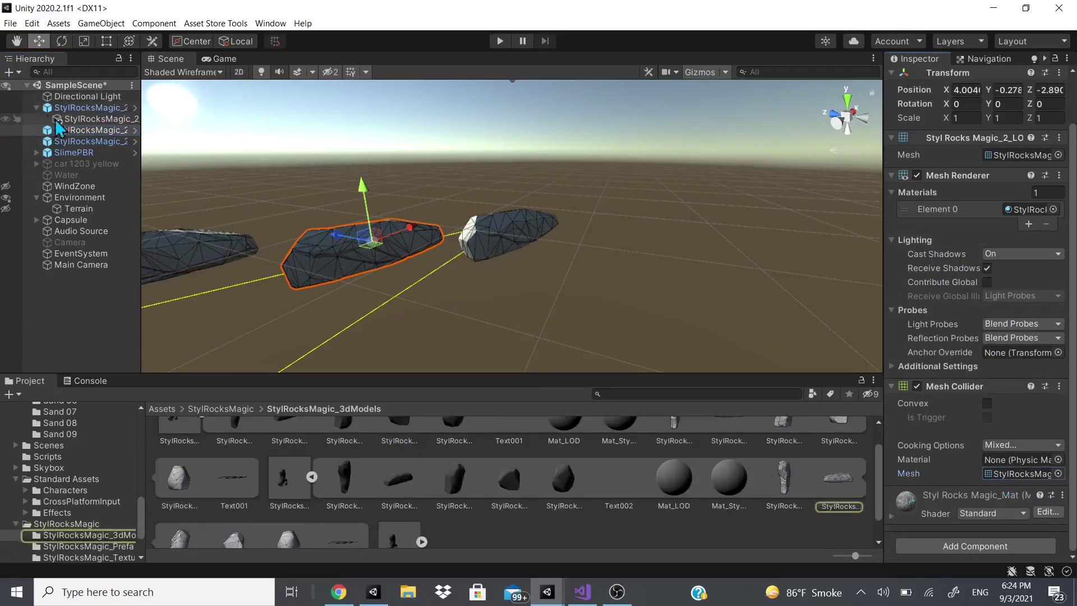
left_click(830, 494)
left_click_drag(831, 493, 916, 373)
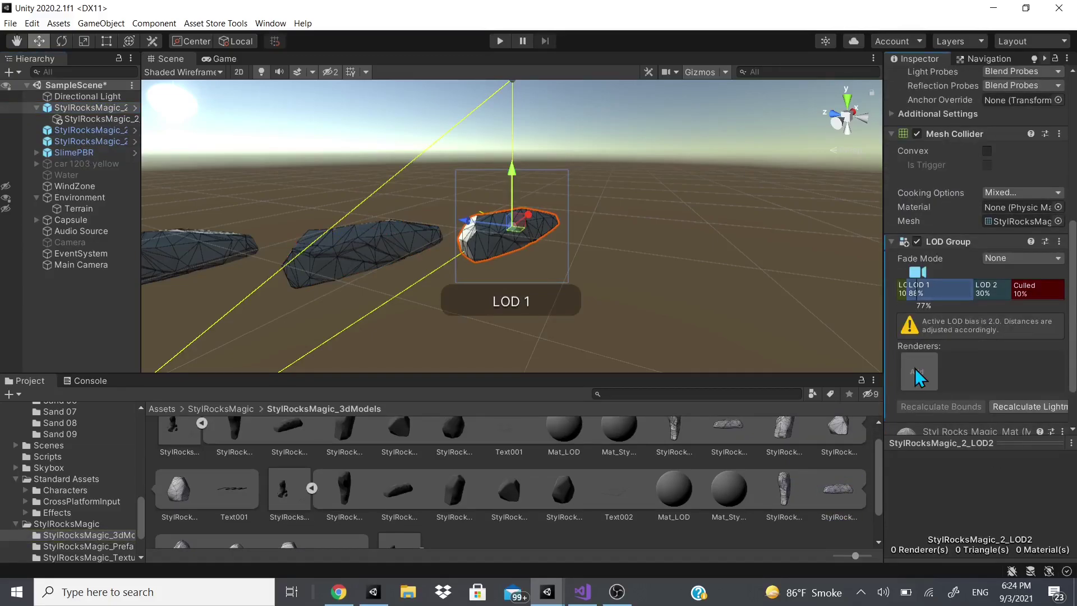
left_click_drag(861, 492, 981, 378)
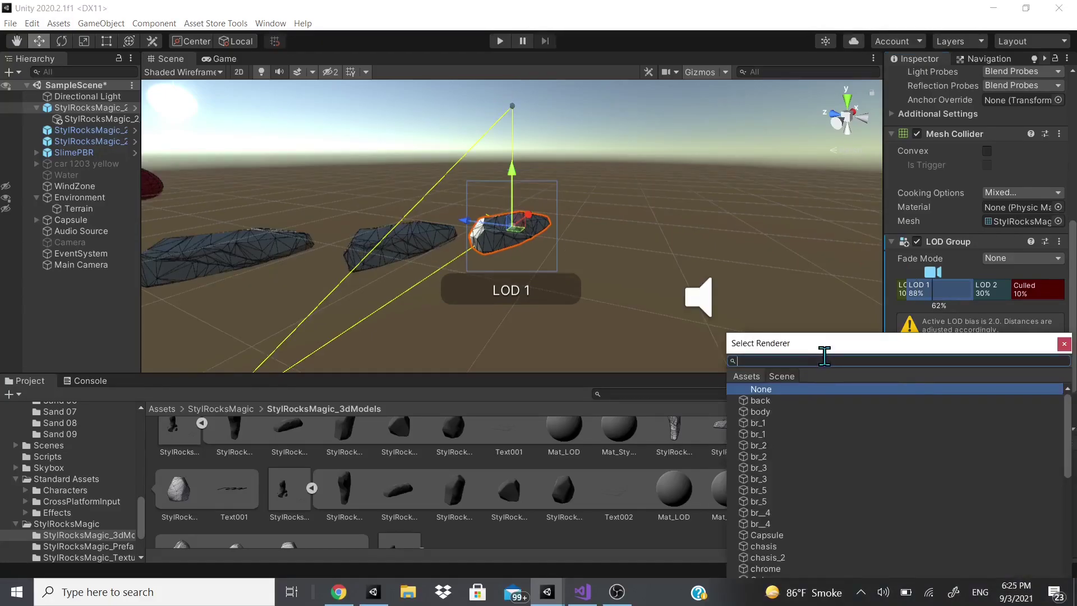
type("ty")
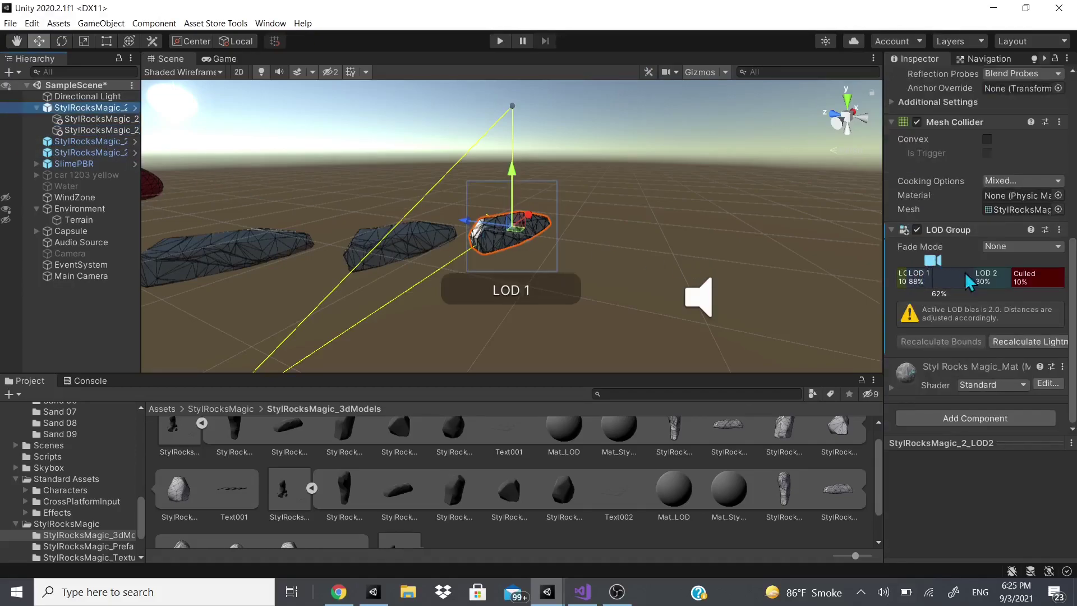
Add a StylRocksMagic_5 mesh from the StylRocksMagic_3dModels folder as the LOD 2 renderer and set the LOD 2 threshold to 73%.
left_click_drag(930, 259, 896, 261)
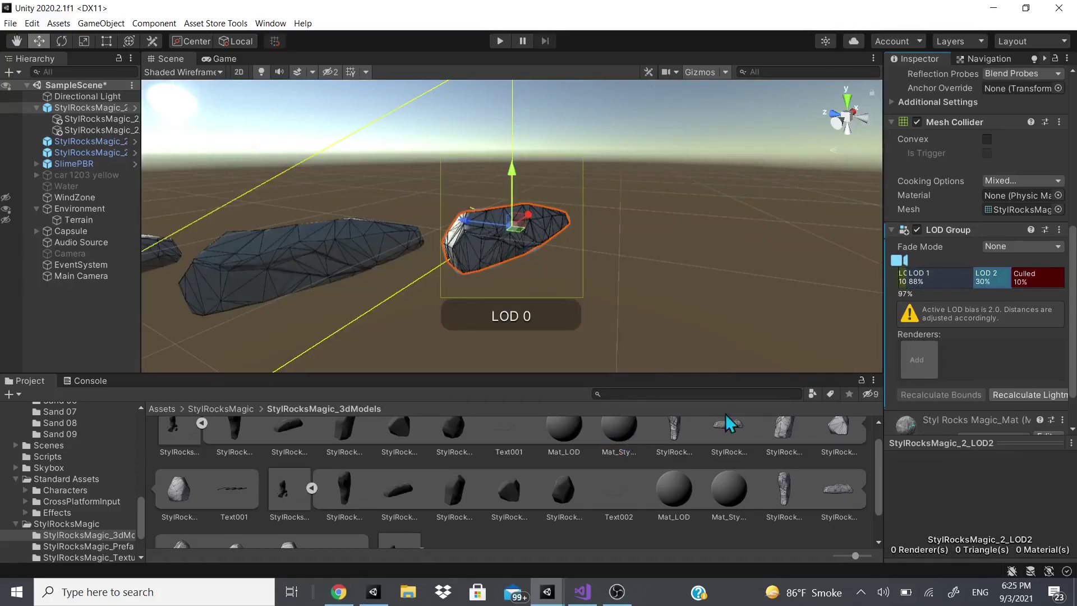
left_click(86, 157)
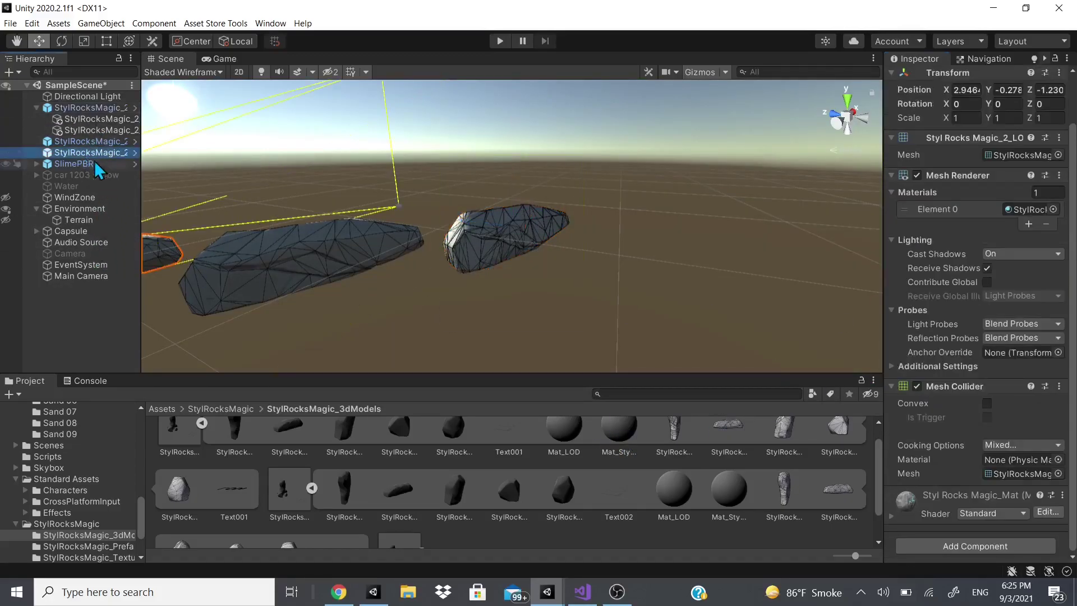
left_click(84, 108)
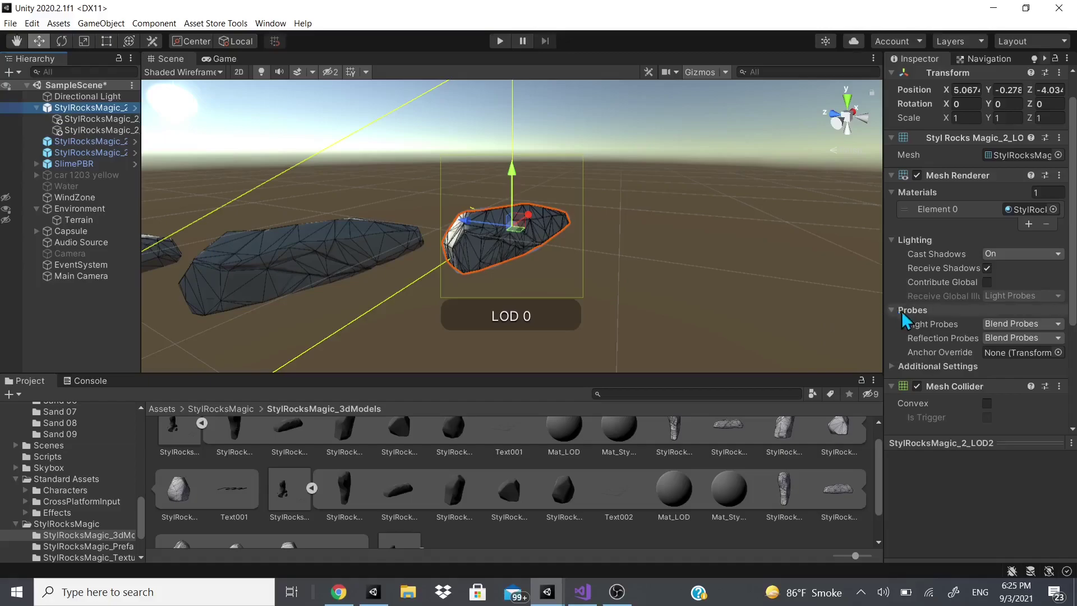
scroll(953, 280, "down", 5)
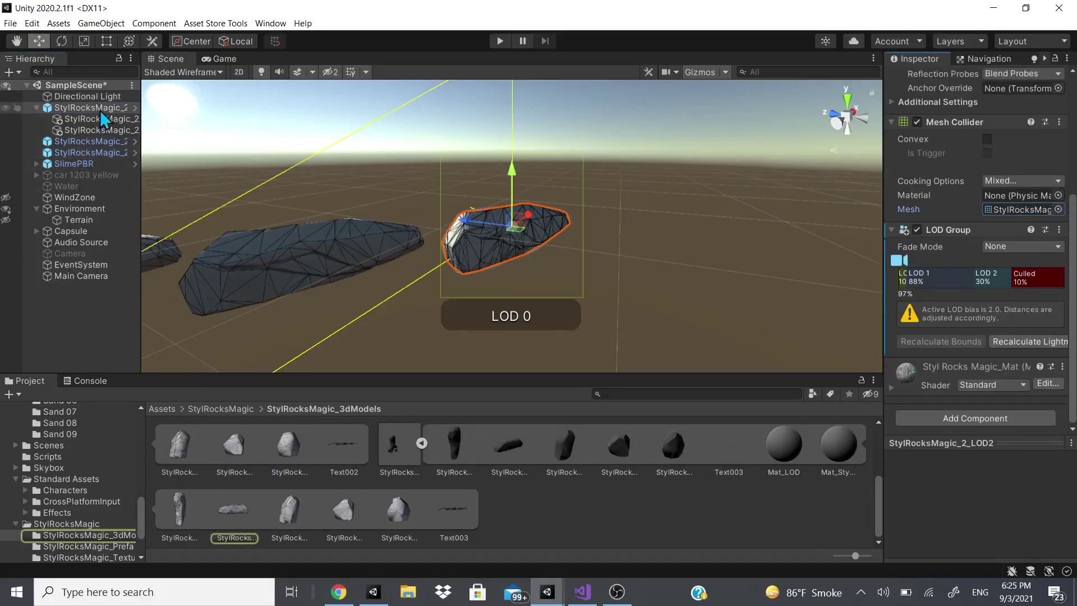
left_click(989, 277)
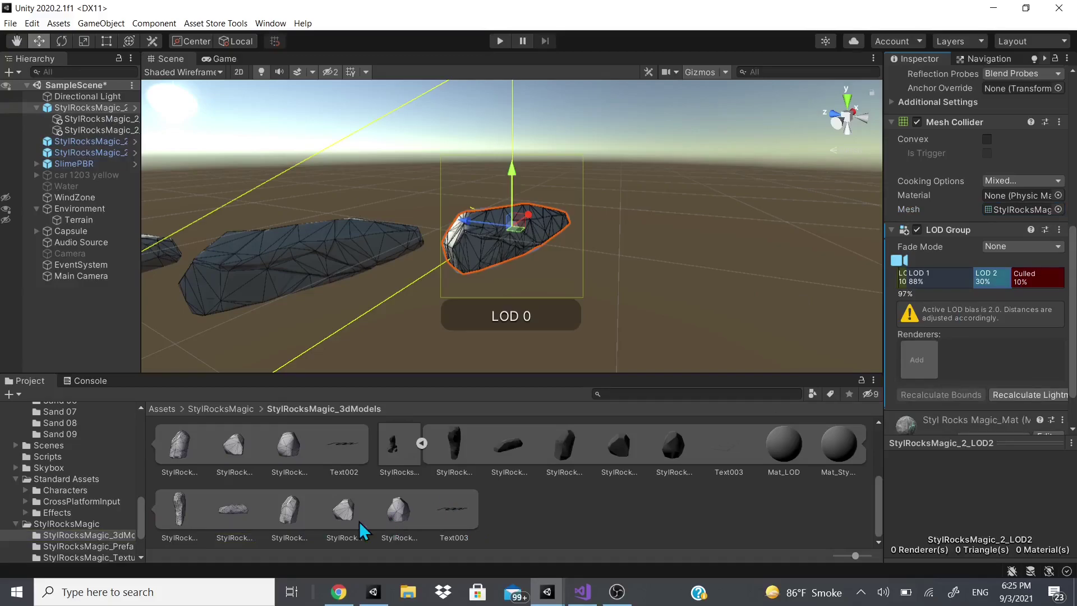
left_click_drag(361, 529, 928, 351)
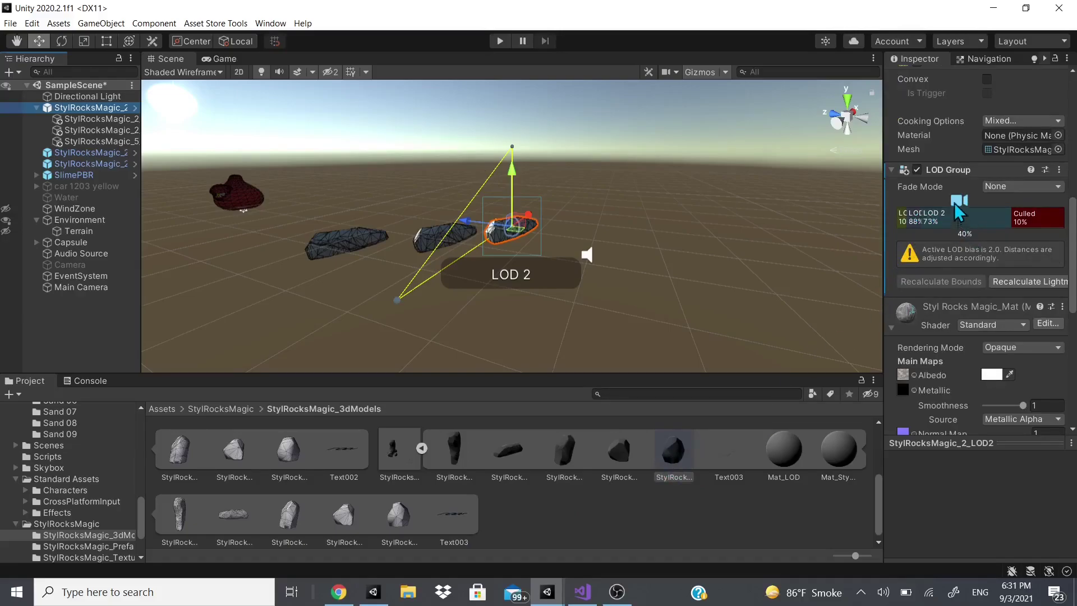
Preview the rock's LOD transitions by moving the LOD Group camera and zooming between near and far distances.
left_click_drag(955, 206, 925, 205)
scroll(482, 208, "up", 10)
scroll(445, 208, "down", 6)
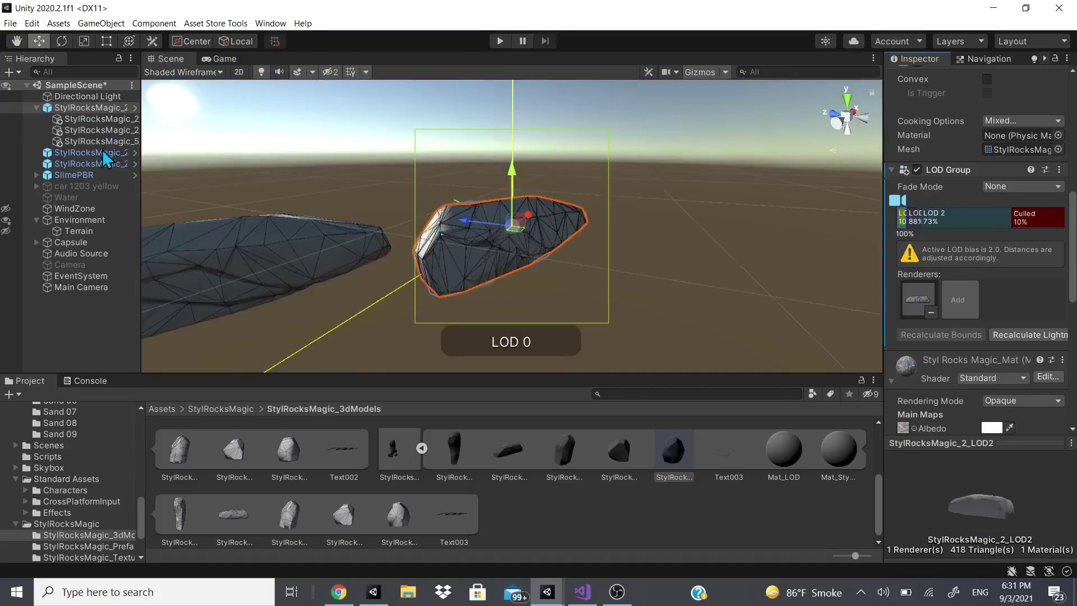
Delete the two other StylRocksMagic_2 rocks, keeping only the one with the LOD Group.
left_click(100, 150)
left_click(102, 162, "shift")
right_click(103, 162)
left_click(160, 255)
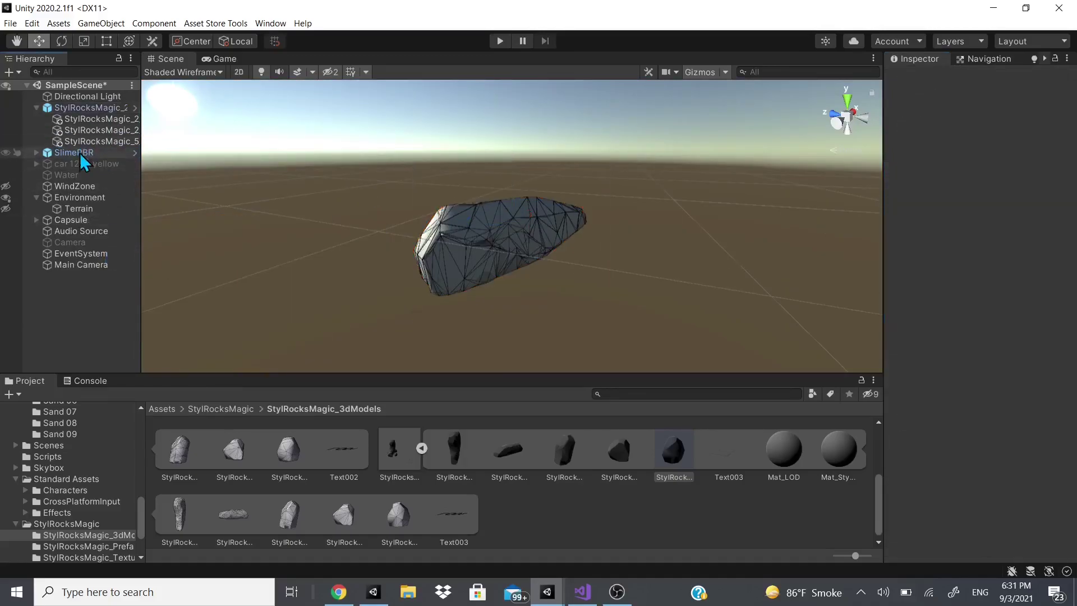
Select the remaining LOD Group rock and preview its LOD transitions between near and far camera distances.
left_click(89, 108)
scroll(957, 261, "down", 10)
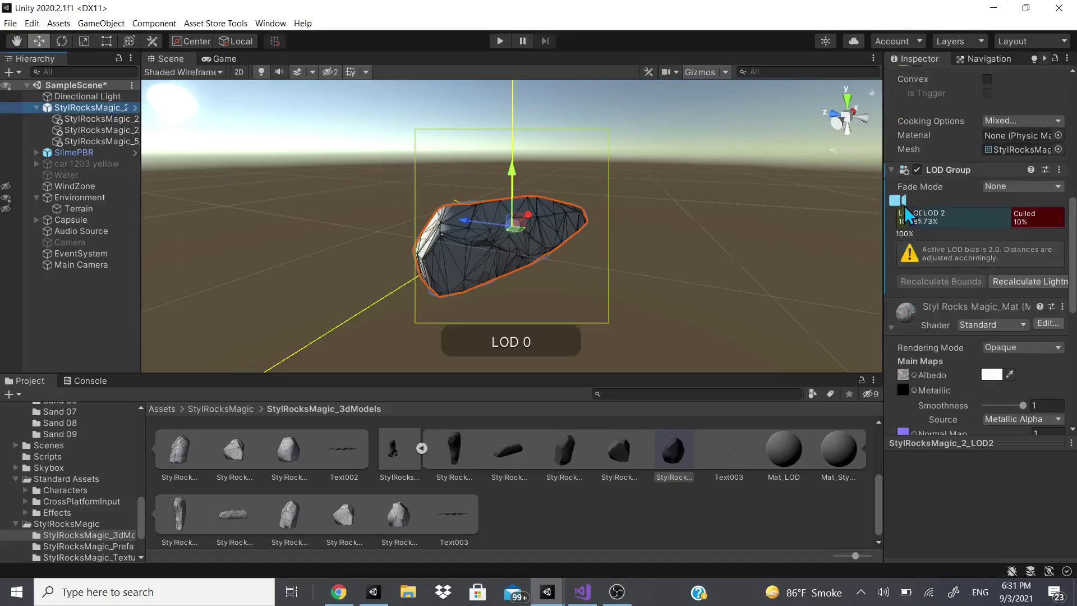
left_click_drag(904, 205, 923, 234)
scroll(542, 204, "down", 5)
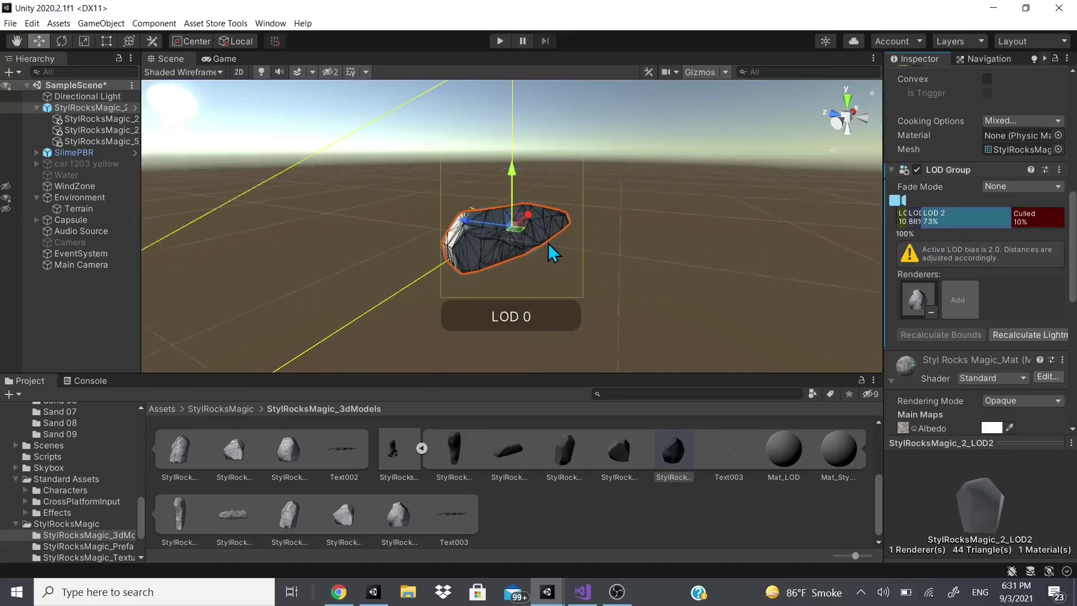
scroll(500, 241, "up", 10)
scroll(501, 240, "down", 10)
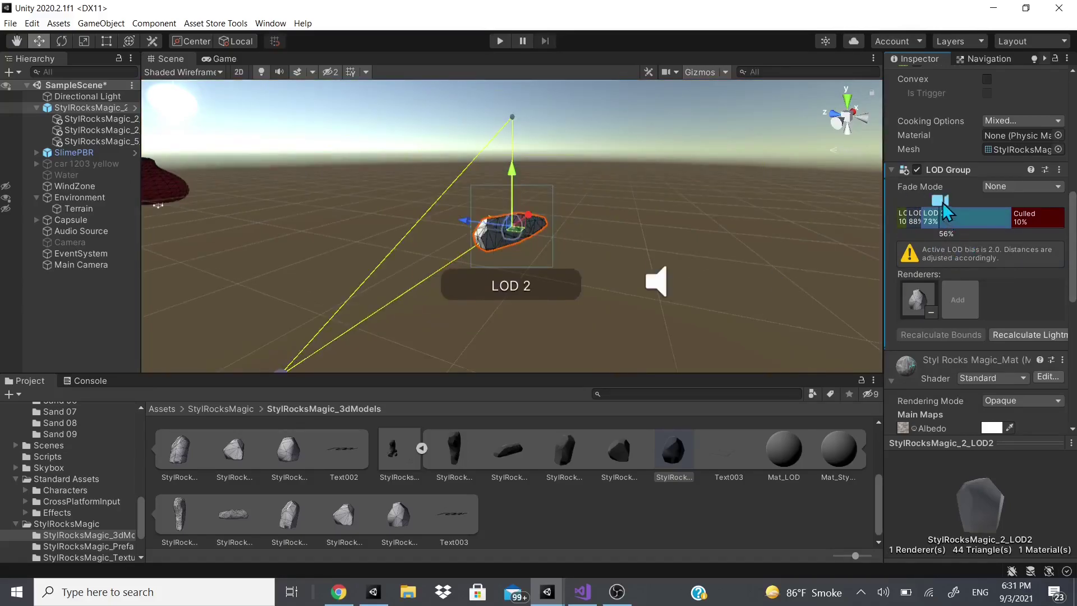
mouse_move(941, 202)
left_mouse_down()
mouse_move(942, 216)
mouse_move(890, 219)
mouse_move(973, 252)
mouse_move(878, 227)
mouse_move(929, 233)
left_mouse_up()
scroll(537, 226, "up", 10)
Replace the LOD 2 renderer with the flat StylRocksMagic_2 mesh from the StylRocksMagic_3dModels folder.
left_click(549, 449)
left_click_drag(550, 449, 896, 299)
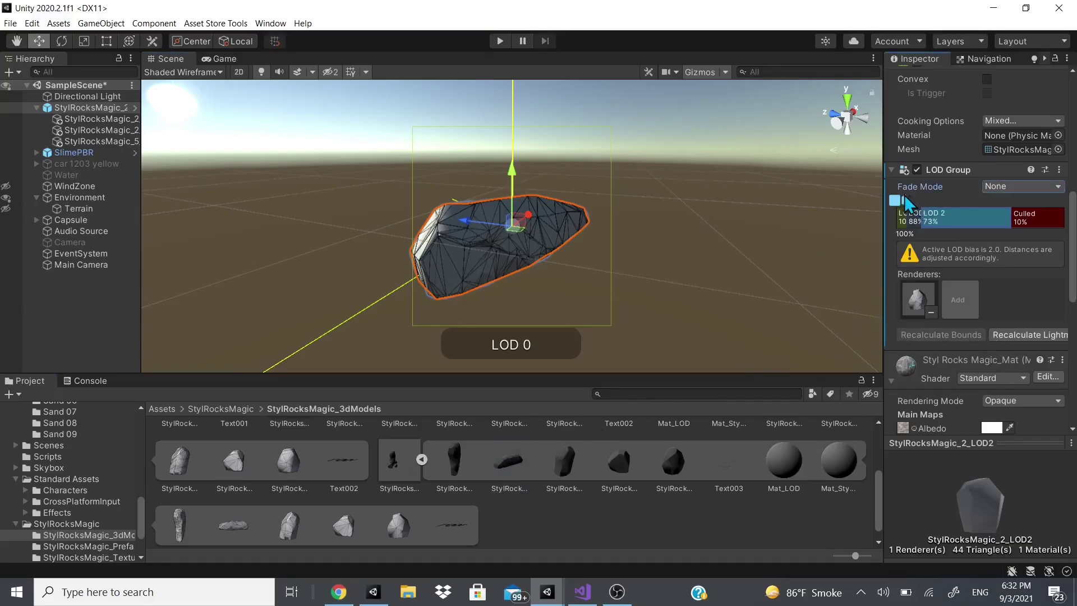
left_click_drag(899, 202, 949, 212)
mouse_move(515, 452)
left_mouse_down()
mouse_move(569, 423)
mouse_move(897, 351)
mouse_move(908, 289)
mouse_move(956, 286)
left_mouse_up()
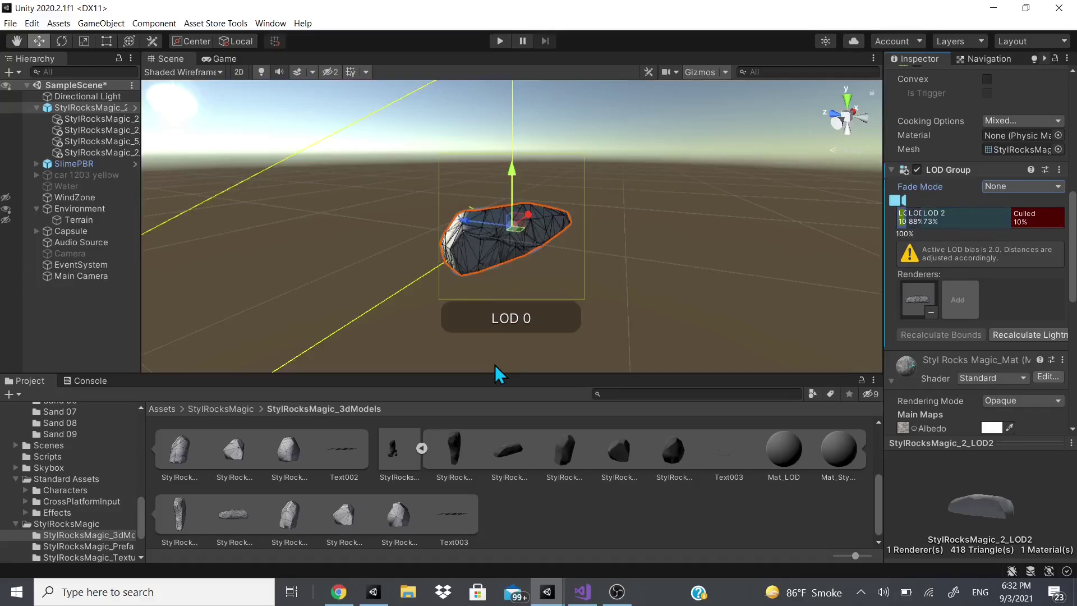
Compare the rock's triangle counts at LOD 0, LOD 1 and LOD 2 by moving the LOD Group camera.
scroll(494, 365, "up", 2)
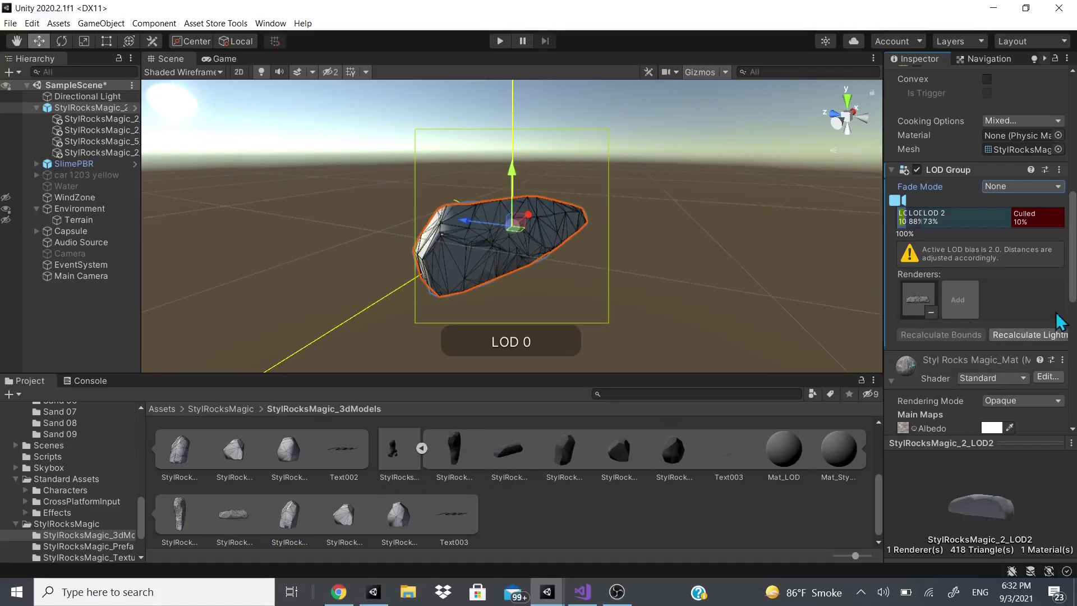
left_click_drag(904, 204, 908, 205)
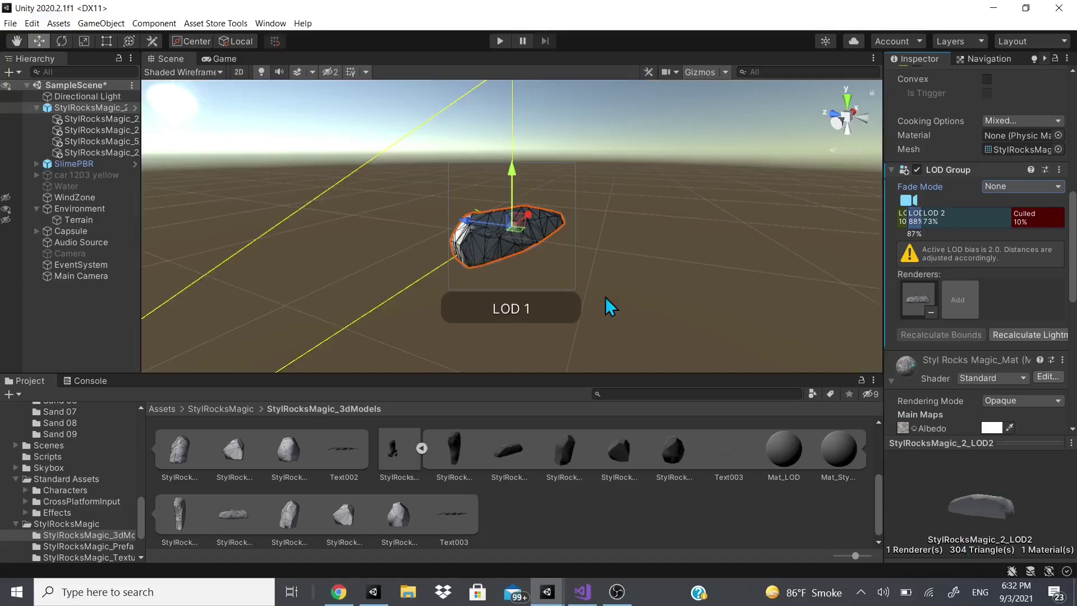
left_click_drag(912, 200, 927, 202)
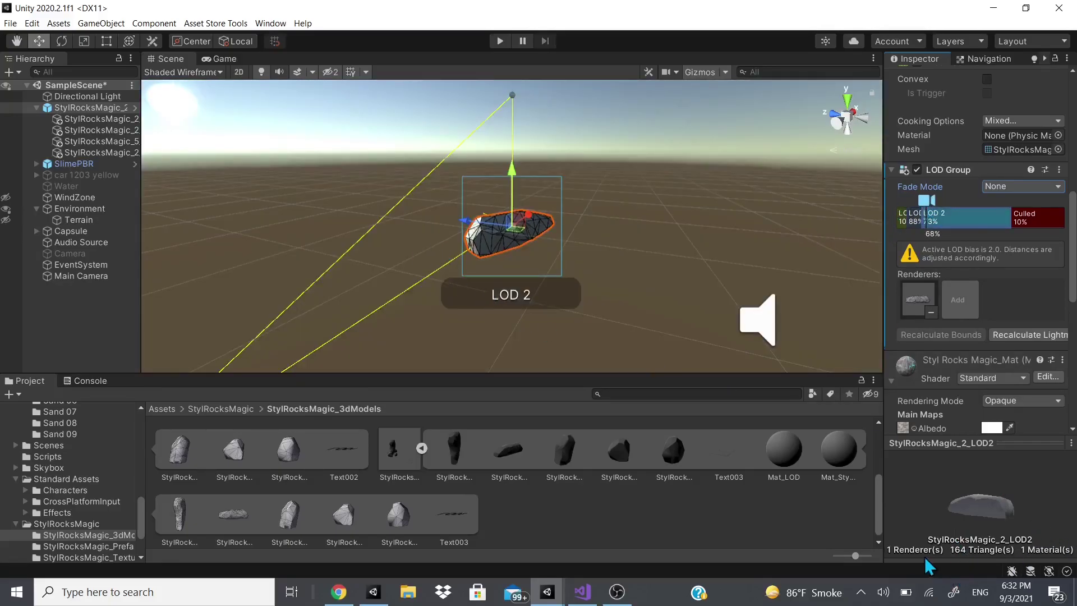
mouse_move(926, 200)
left_mouse_down()
mouse_move(889, 214)
mouse_move(929, 208)
left_mouse_up()
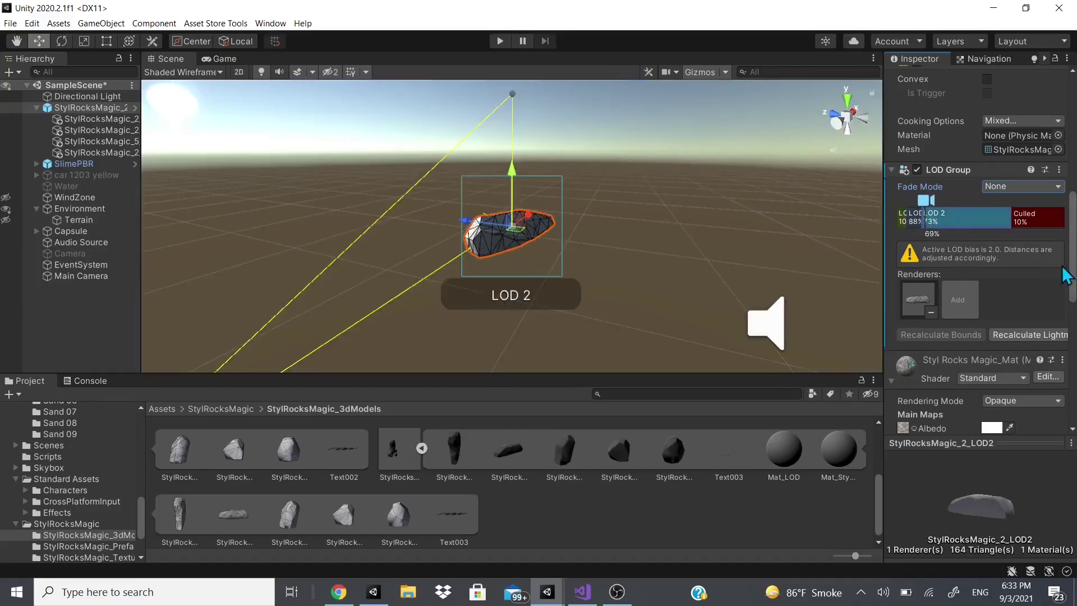
Set the LOD Group's Culled threshold to 67% and check the rock's culling at near and far distances.
left_click_drag(1011, 218, 950, 238)
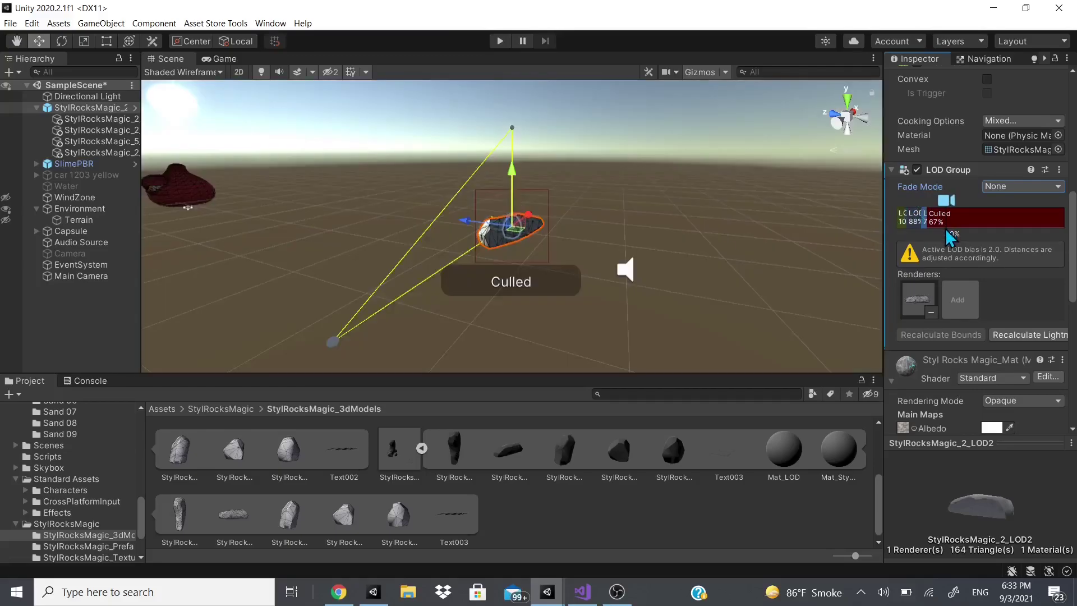
scroll(501, 216, "up", 2)
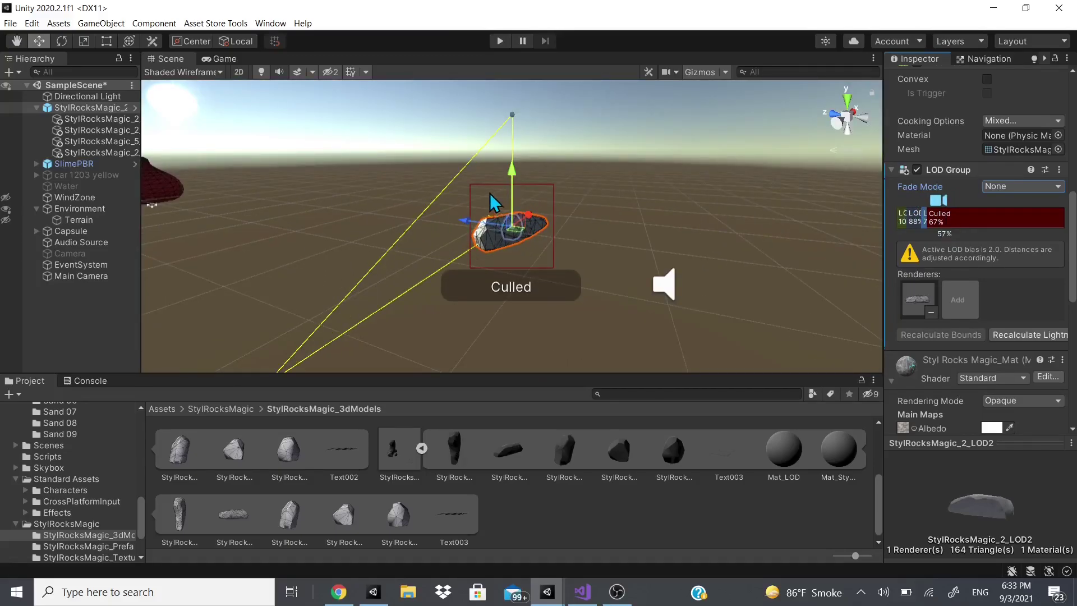
left_click(1003, 336)
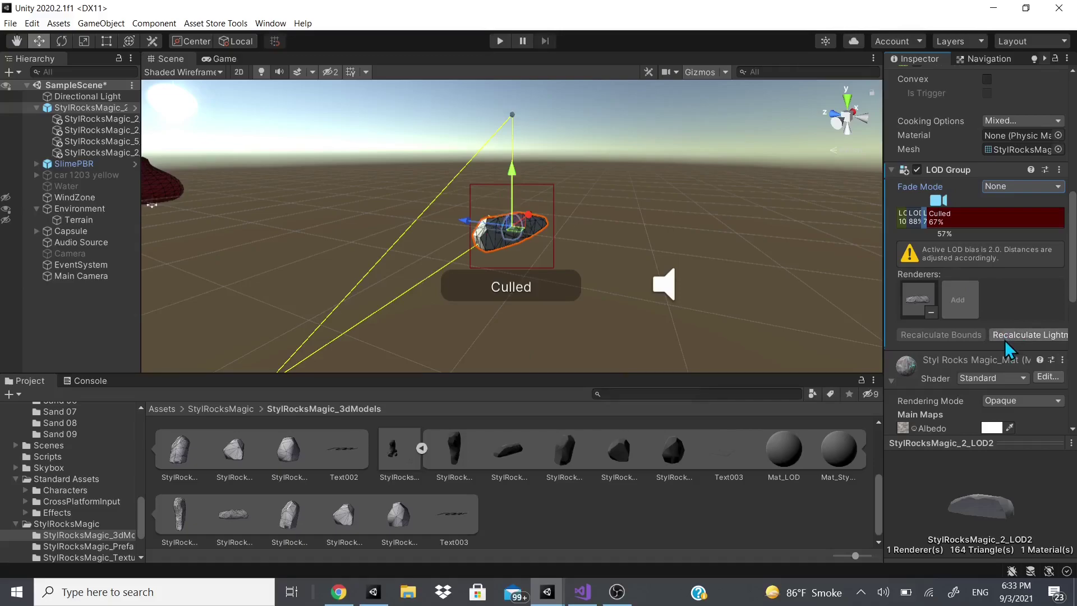
scroll(426, 346, "up", 5)
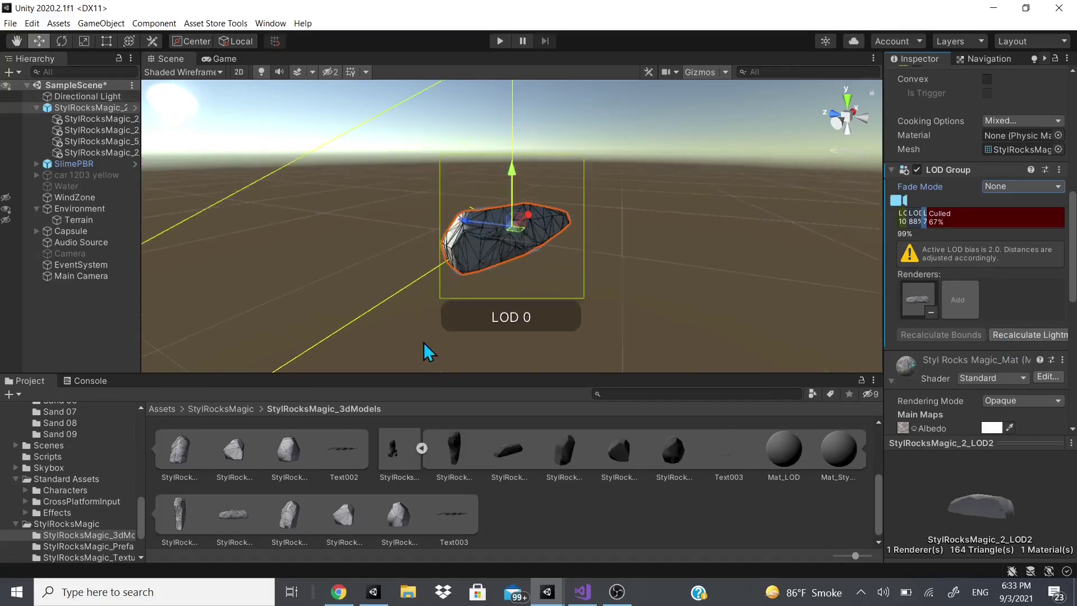
scroll(423, 342, "down", 3)
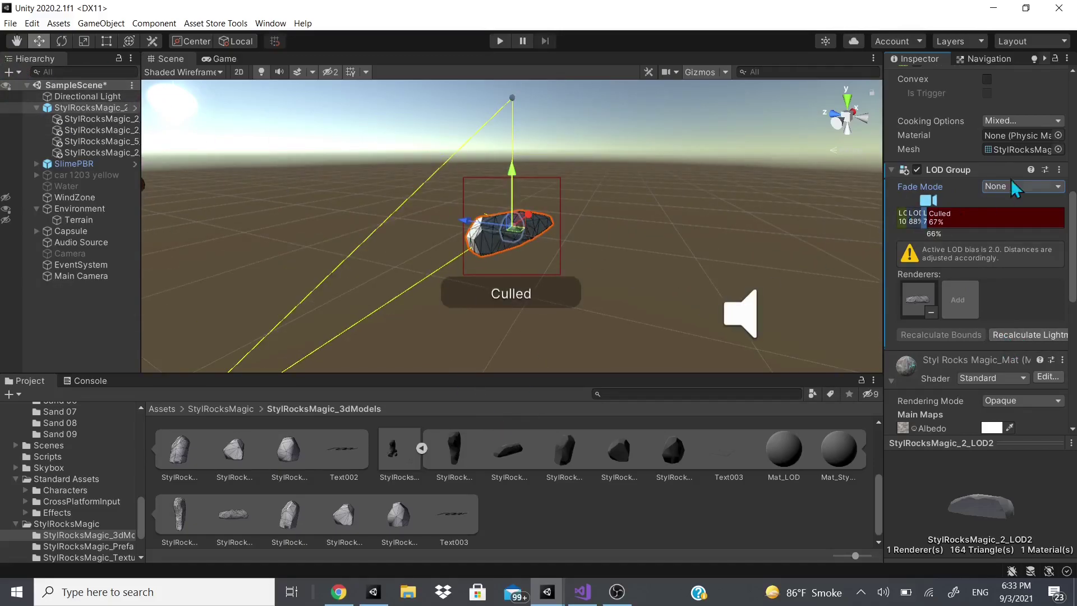
scroll(485, 289, "down", 3)
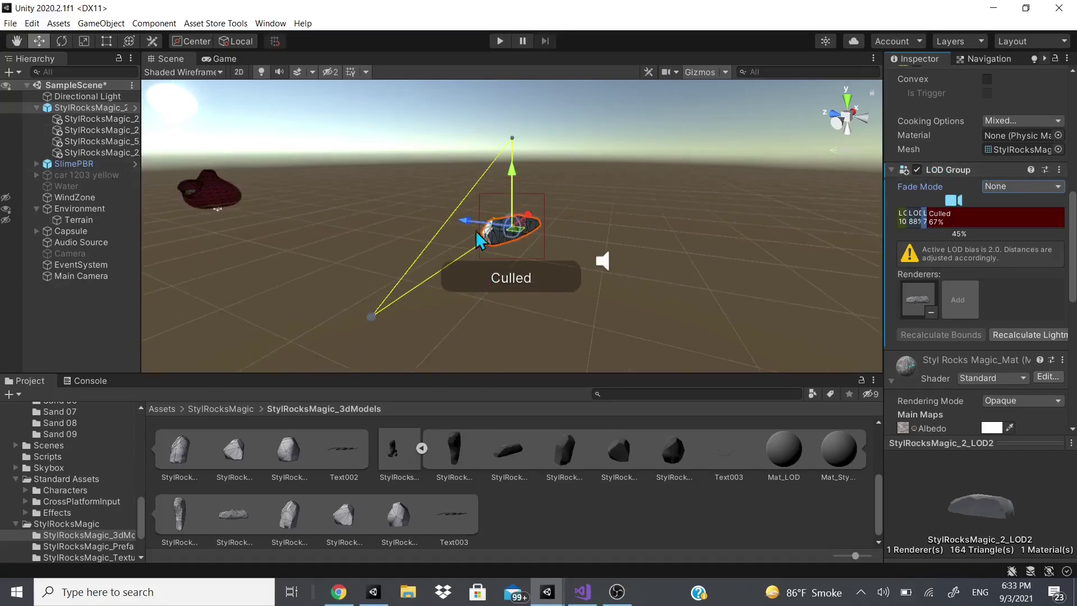
middle_click_drag(272, 196, 337, 252)
scroll(568, 303, "up", 5)
middle_click_drag(567, 302, 448, 224)
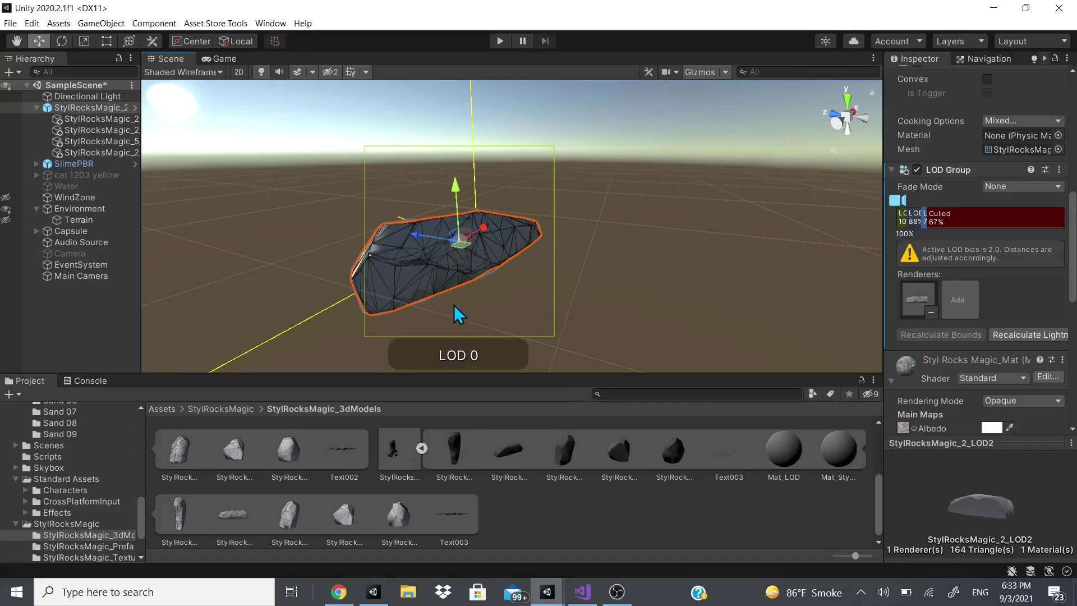
scroll(453, 304, "down", 2)
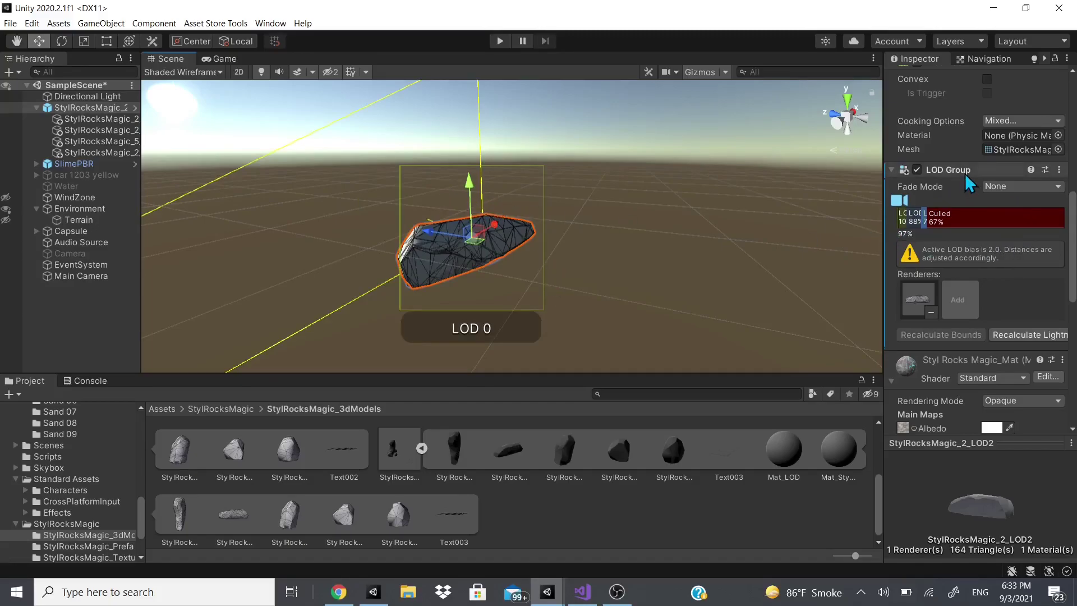
Set the LOD Group's Fade Mode to Cross Fade and try Animate Cross-fading on and off.
left_click(1018, 186)
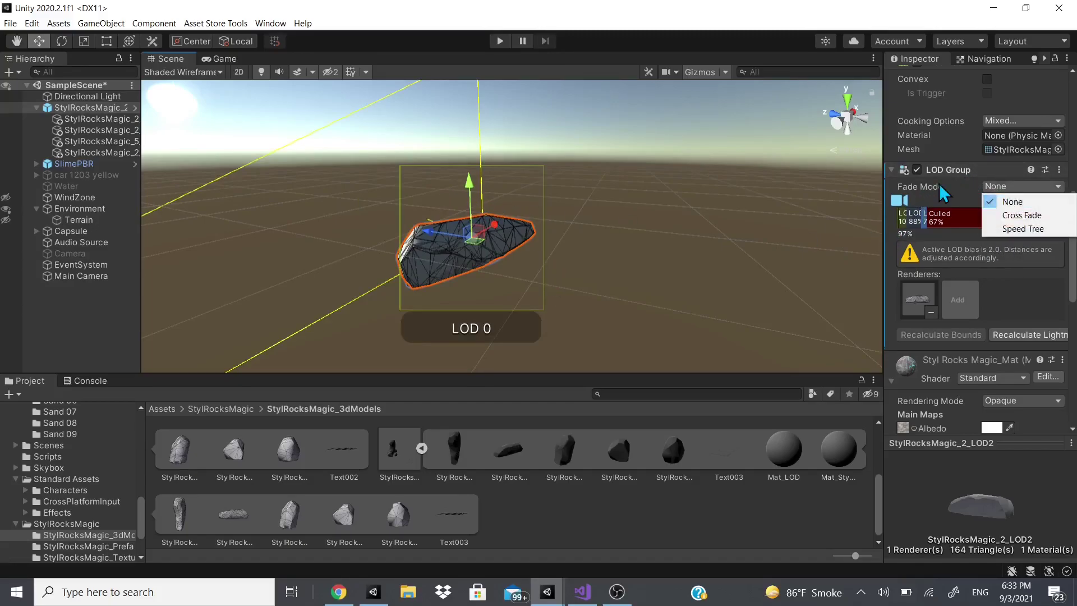
left_click(1008, 215)
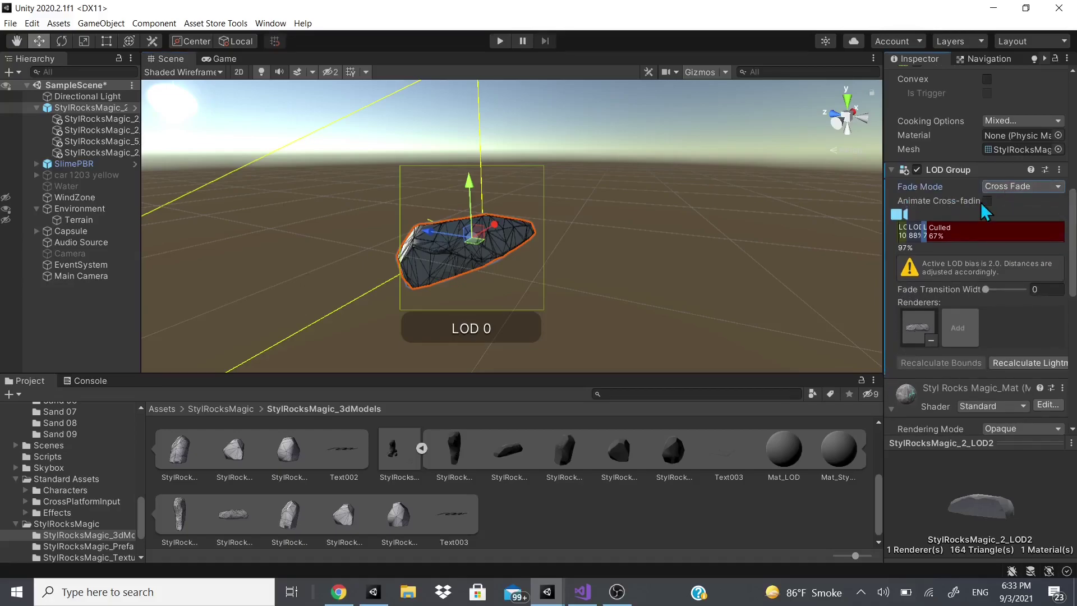
left_click(986, 202)
left_click(986, 201)
Set the Fade Transition Width to 0.21 and preview the cross-fade by moving the LOD Group camera.
left_click_drag(999, 297, 986, 296)
mouse_move(896, 217)
left_mouse_down()
mouse_move(916, 222)
mouse_move(914, 252)
mouse_move(981, 260)
mouse_move(890, 257)
left_mouse_up()
left_click(908, 225)
left_click_drag(902, 216, 947, 234)
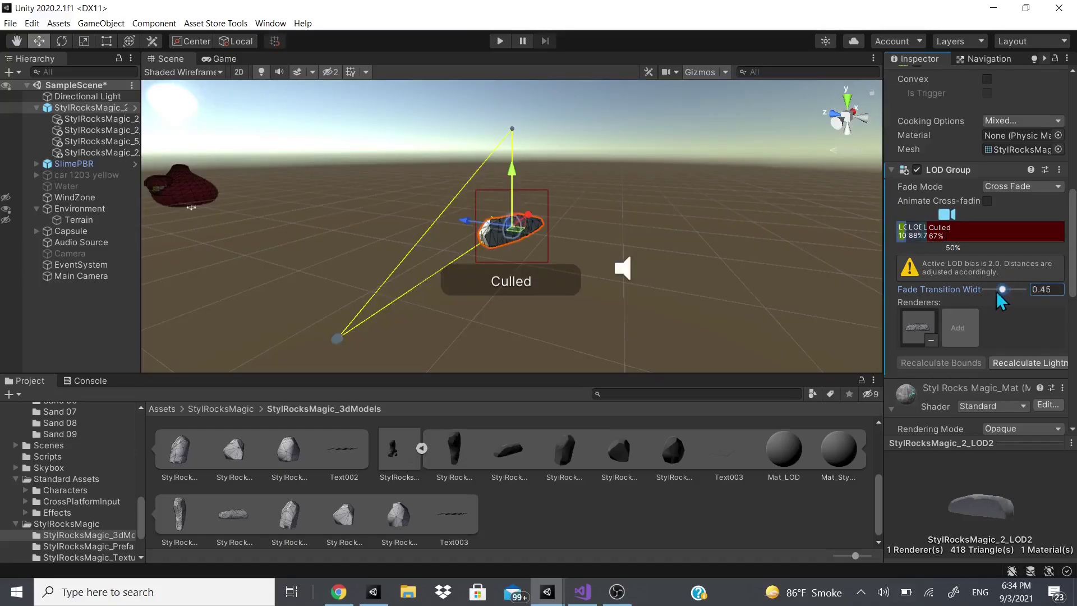
left_click_drag(996, 291, 992, 290)
left_click_drag(946, 213, 891, 227)
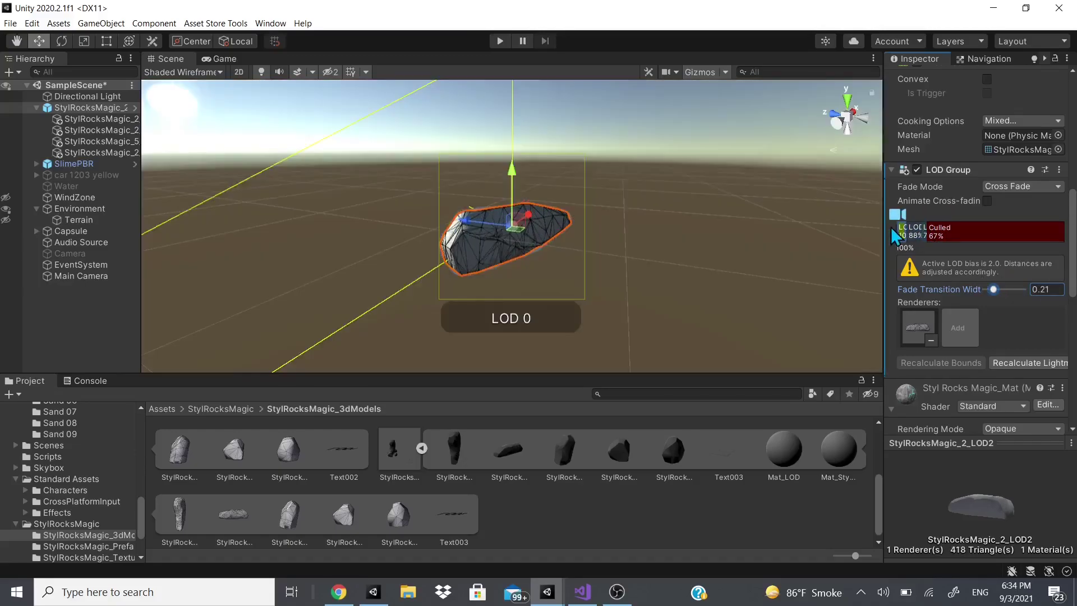
Set the Fade Mode to Speed Tree with Animate Cross-fading enabled and preview the rock's transition to LOD 1.
left_click(995, 187)
left_click(958, 226)
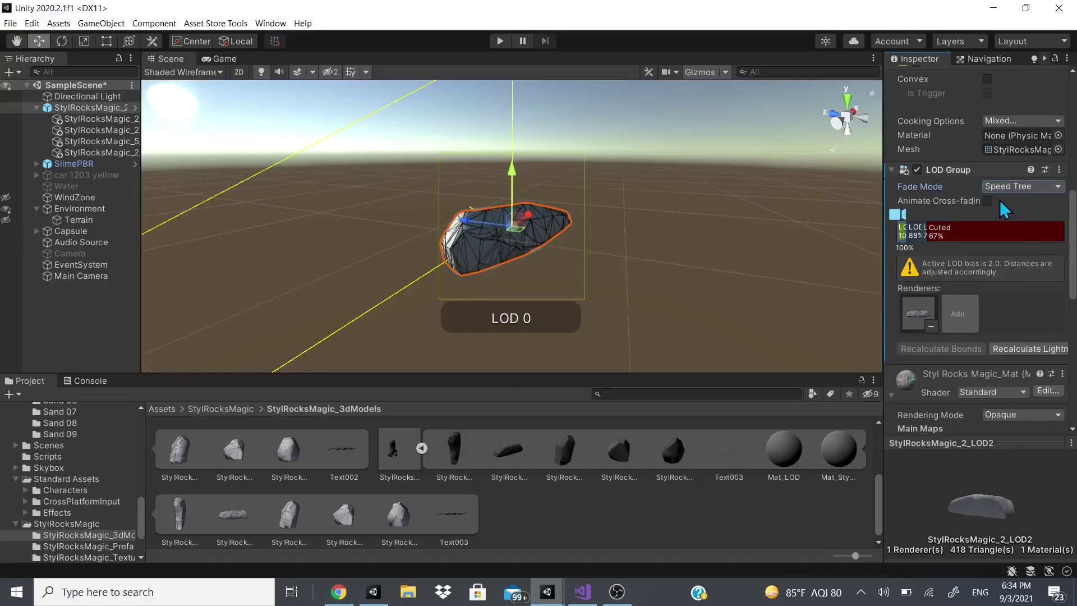
left_click(987, 202)
mouse_move(896, 214)
left_mouse_down()
mouse_move(942, 242)
mouse_move(875, 230)
left_mouse_up()
mouse_move(895, 215)
left_mouse_down()
mouse_move(927, 212)
mouse_move(914, 216)
left_mouse_up()
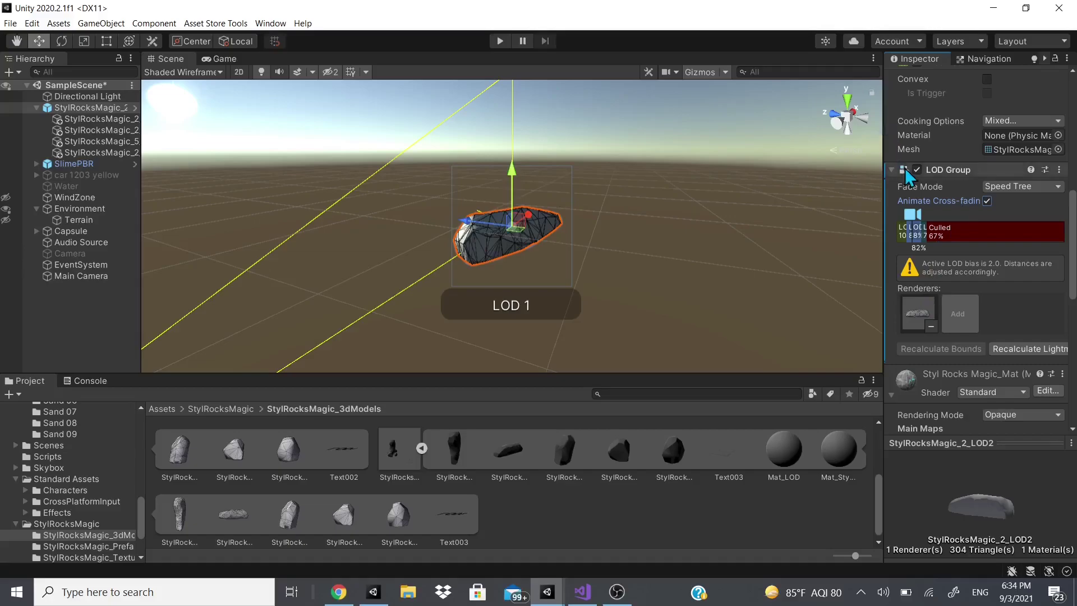